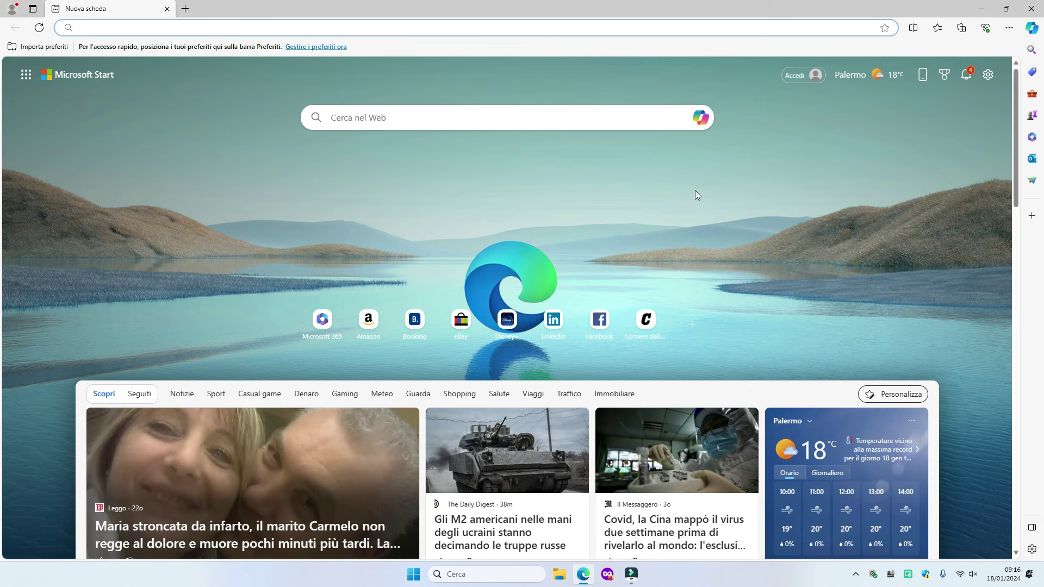
Open the browser settings and look over the profile page and the Privacy, ricerca e servizi page
click(1009, 28)
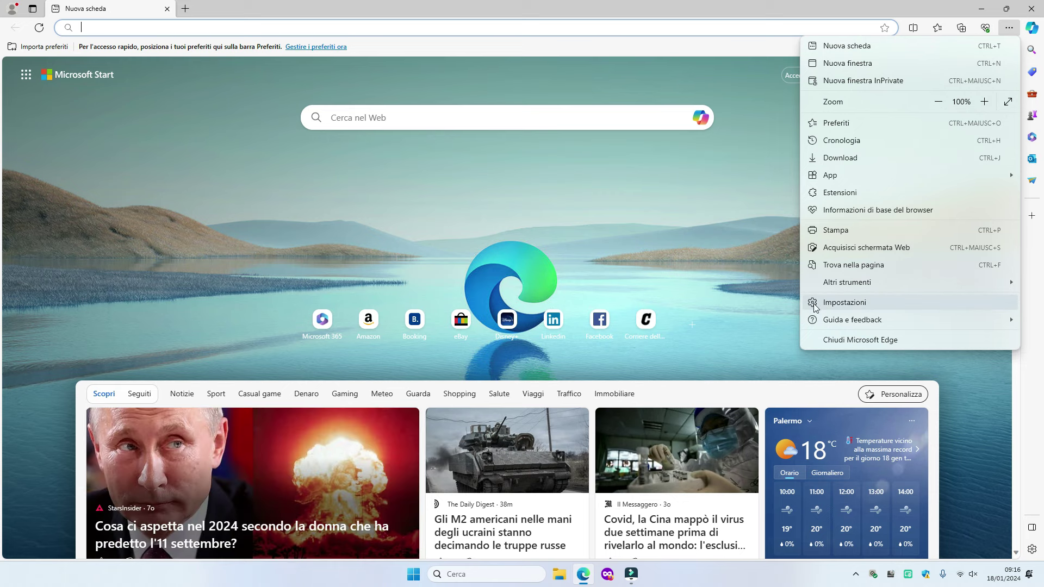
click(851, 302)
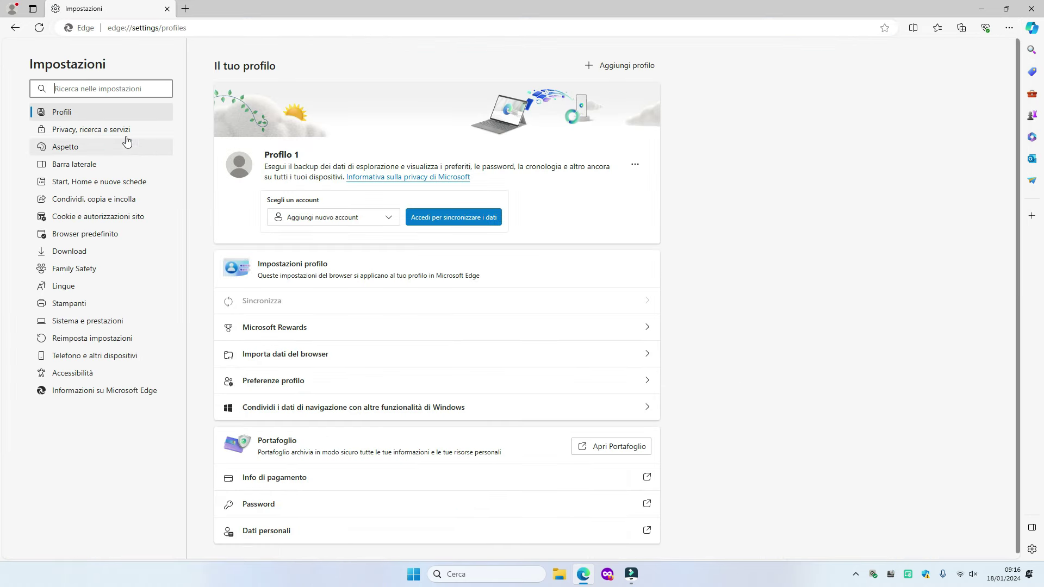
click(61, 118)
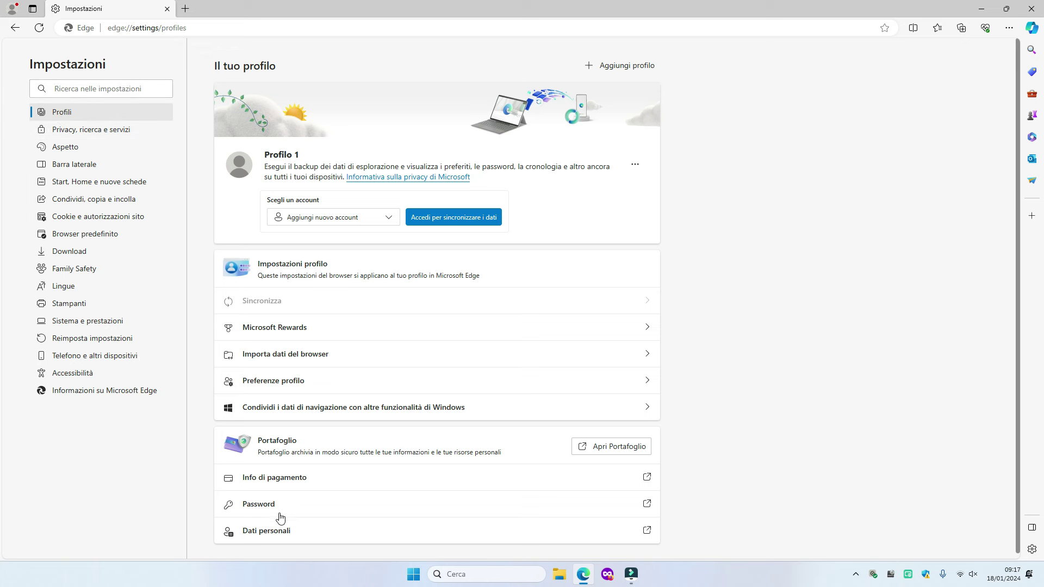
scroll(381, 237, down, 1)
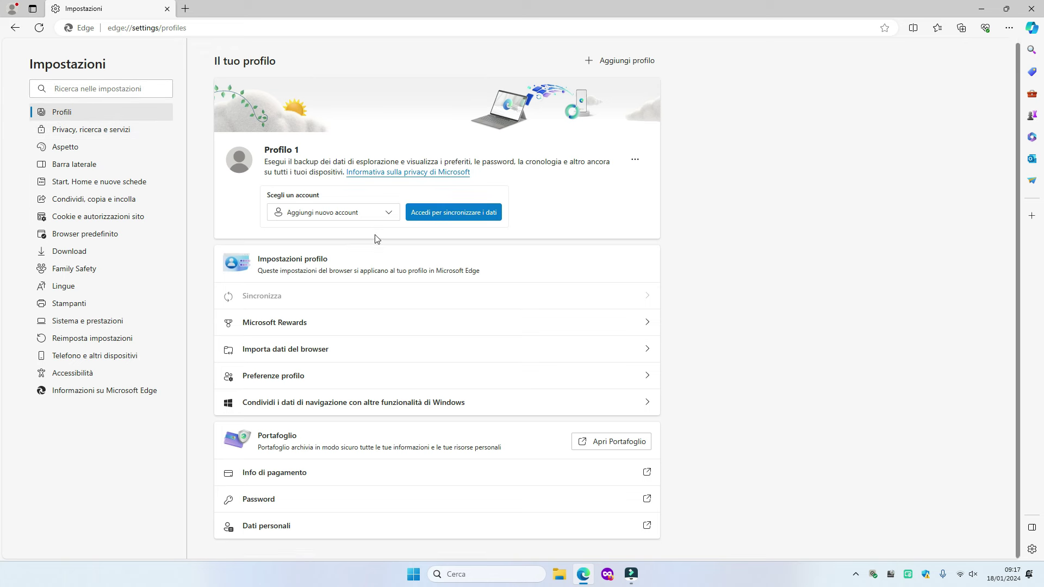
click(104, 131)
scroll(471, 185, down, 5)
scroll(474, 180, up, 5)
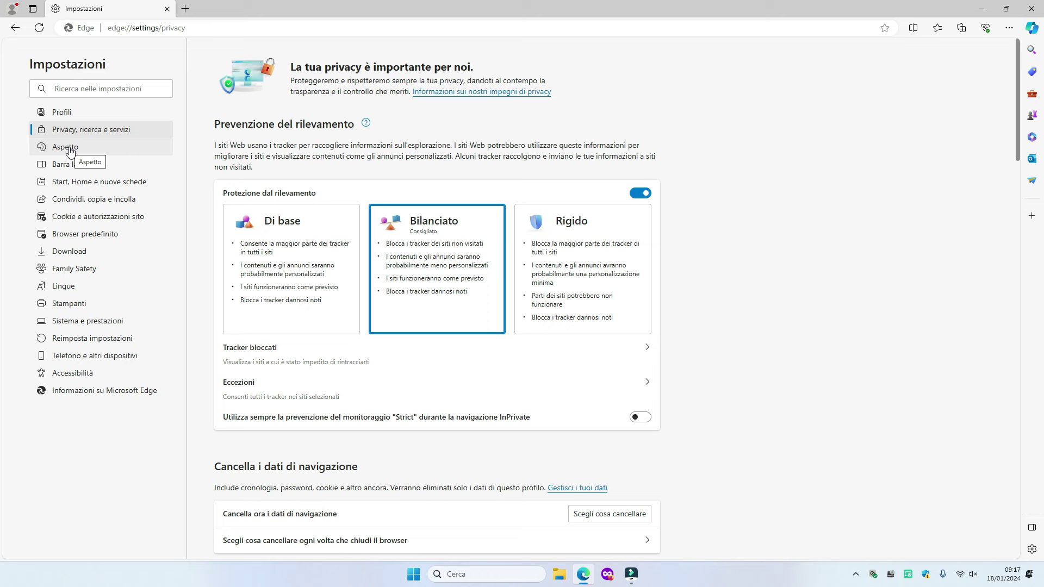
click(83, 188)
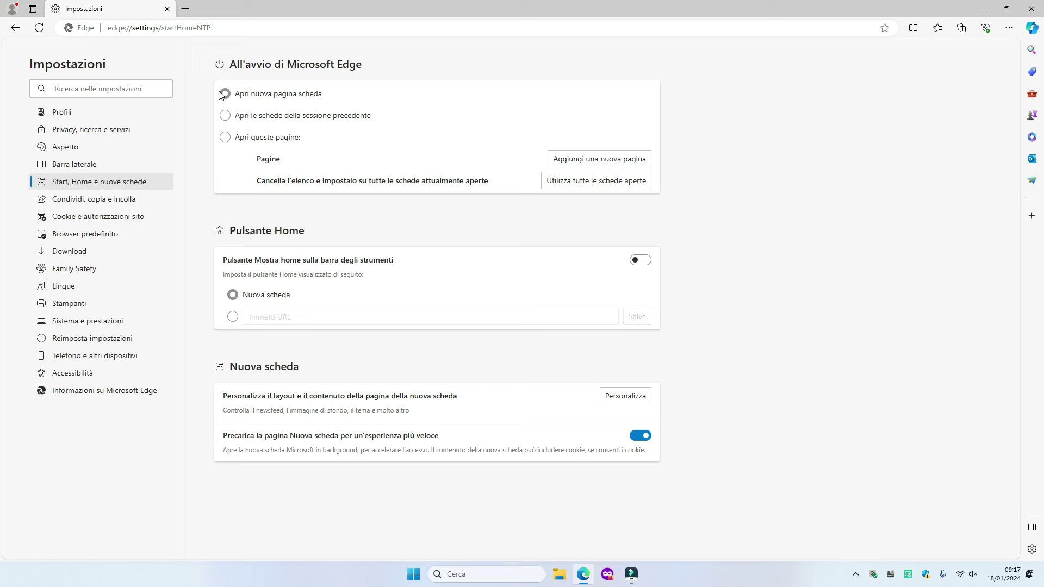
click(234, 140)
click(587, 160)
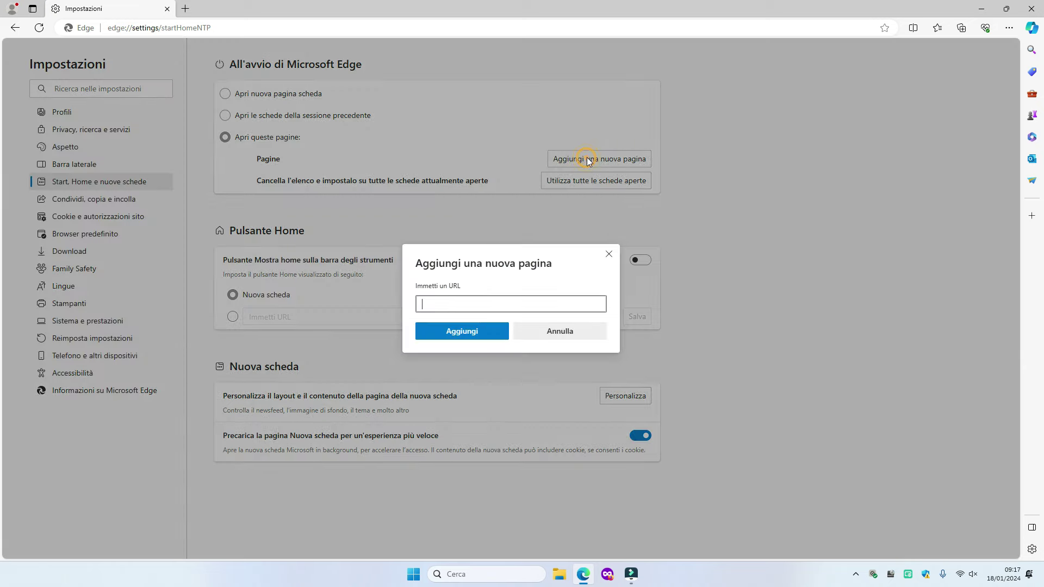
click(458, 303)
text(www.google.it)
click(469, 334)
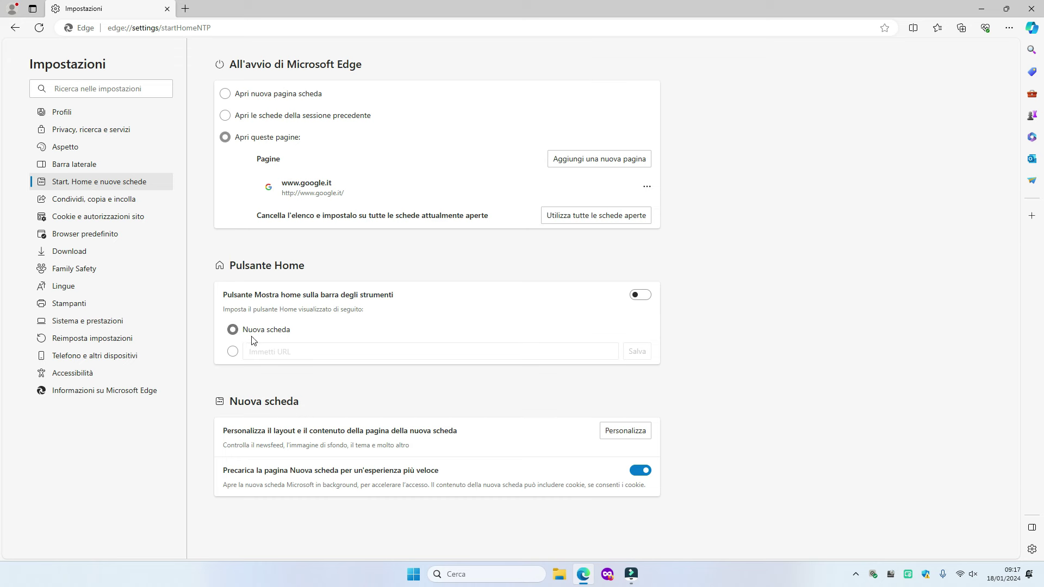
click(642, 300)
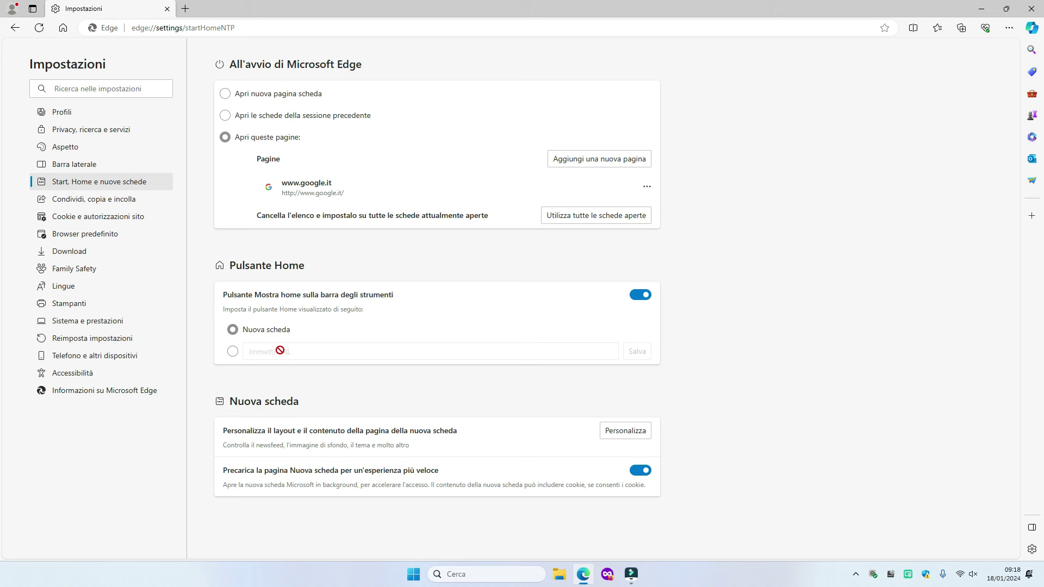
click(233, 352)
click(310, 351)
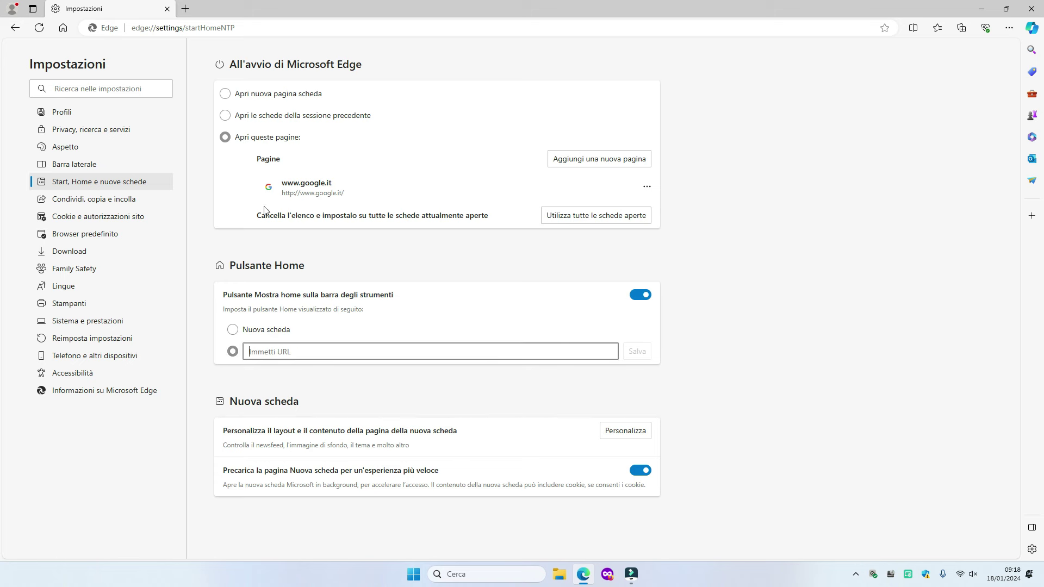
text(www)
text(.gol)
text(ogle.it)
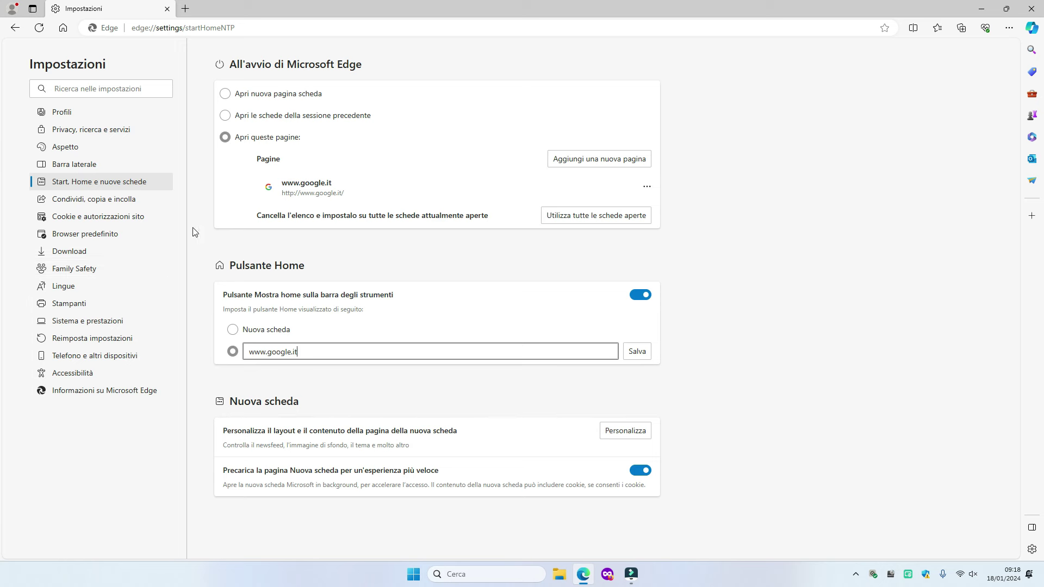
Review the profile settings, then the tracking prevention levels and the browsing data options in the privacy settings
click(60, 113)
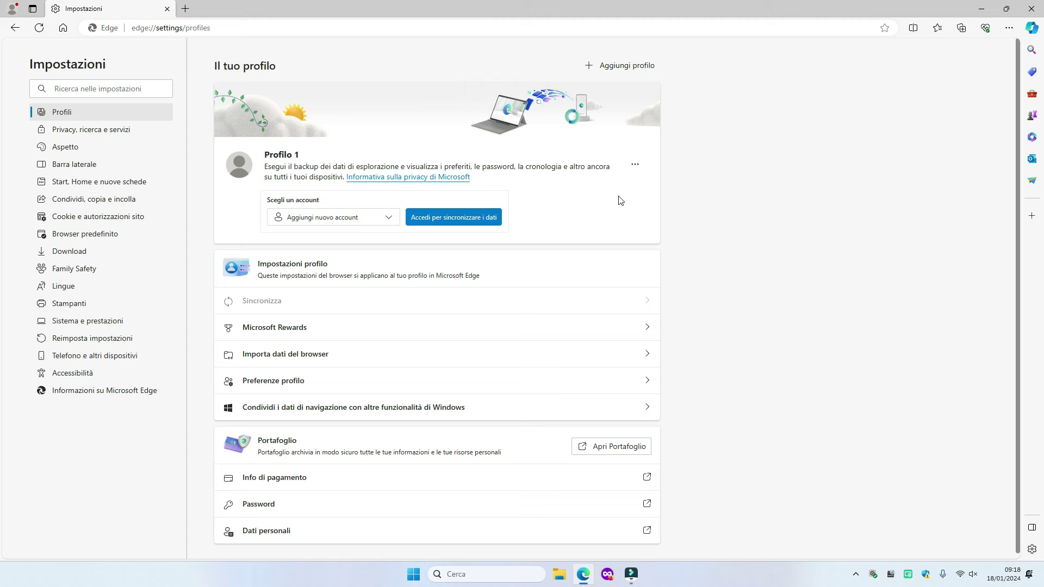
scroll(704, 209, down, 1)
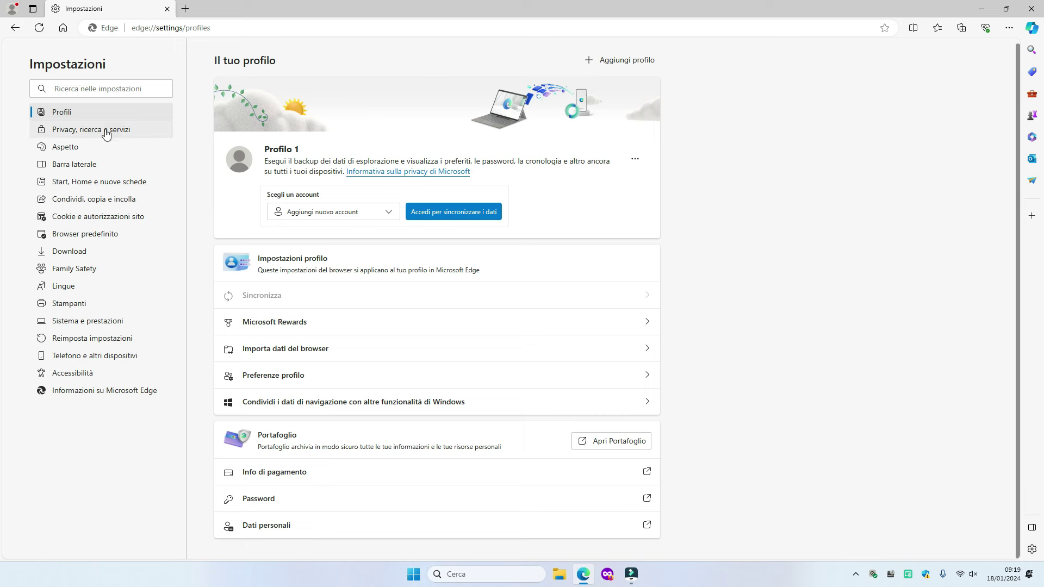
click(63, 129)
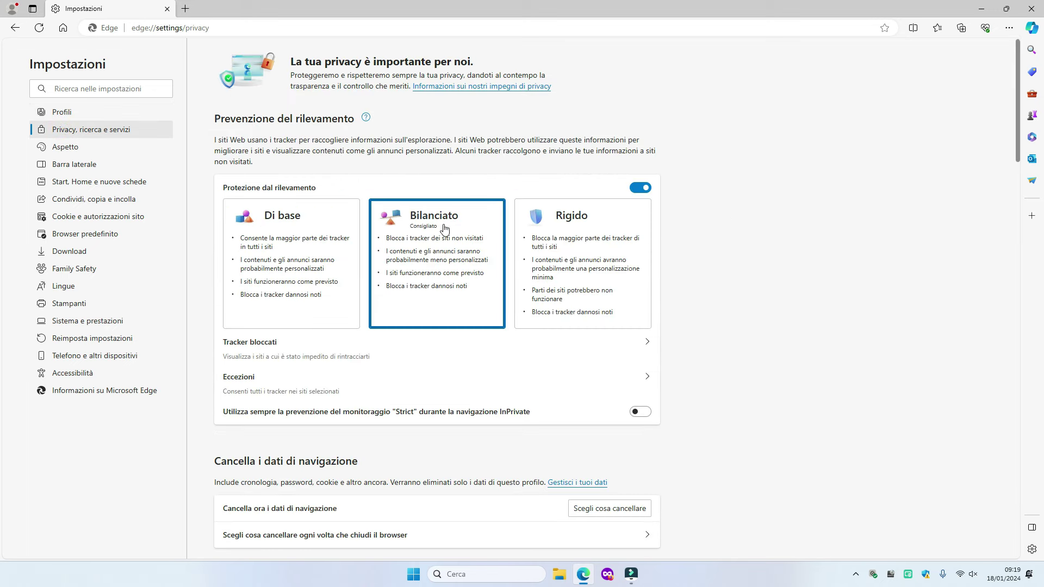
scroll(693, 259, down, 1)
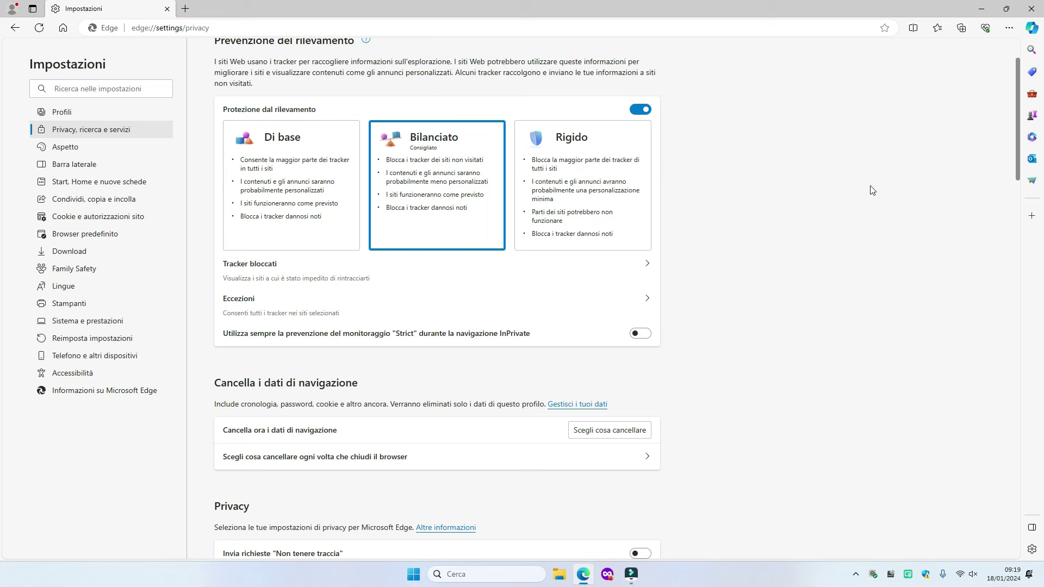
scroll(874, 187, down, 1)
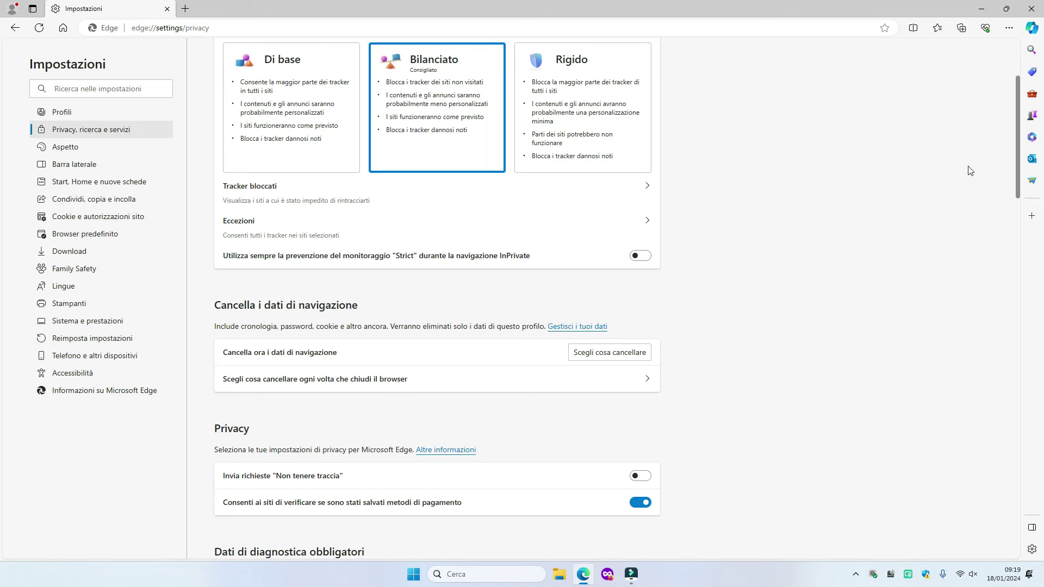
scroll(984, 159, down, 1)
scroll(290, 228, down, 1)
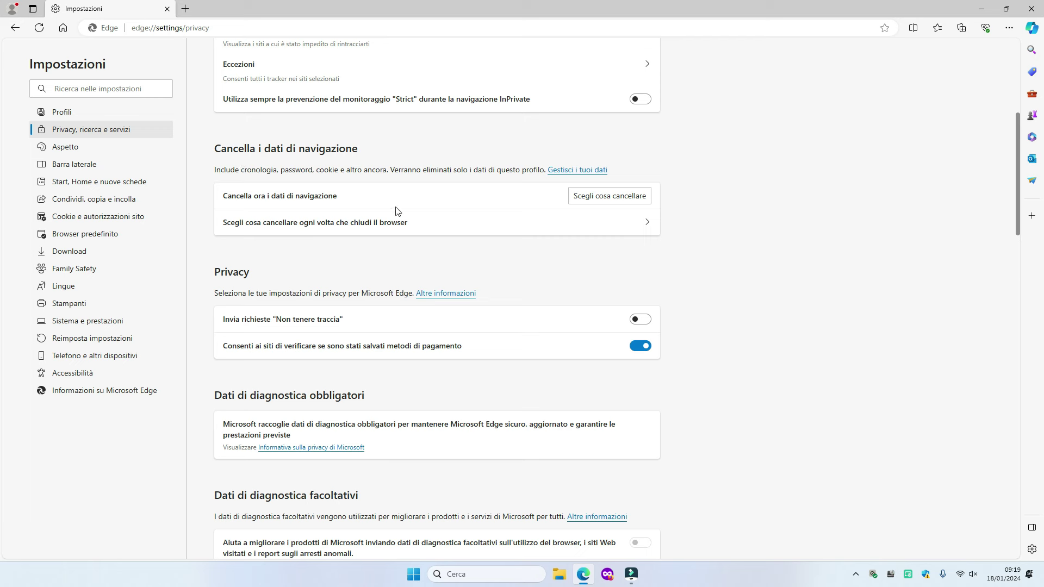
Clear browsing data for the Tutto time range, including site permissions, data from the previous Edge version and Media Foundation data
click(601, 195)
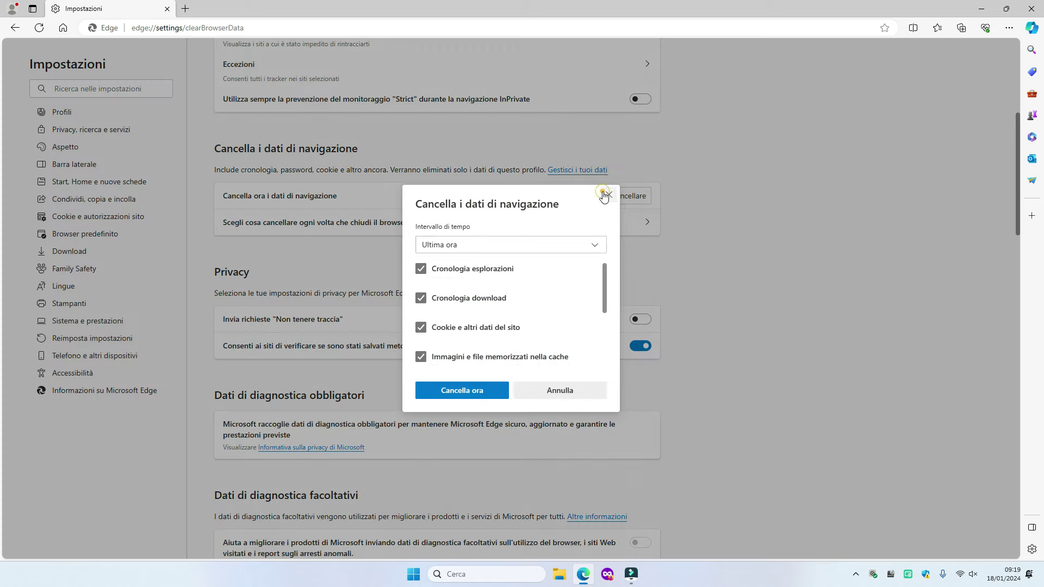
click(598, 246)
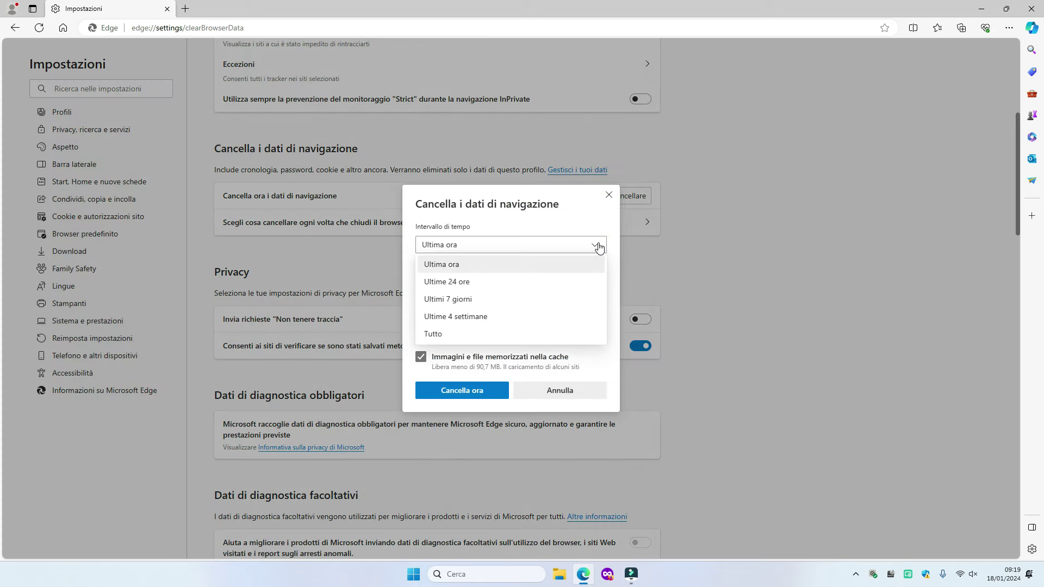
click(433, 334)
scroll(511, 326, down, 2)
click(421, 340)
click(603, 331)
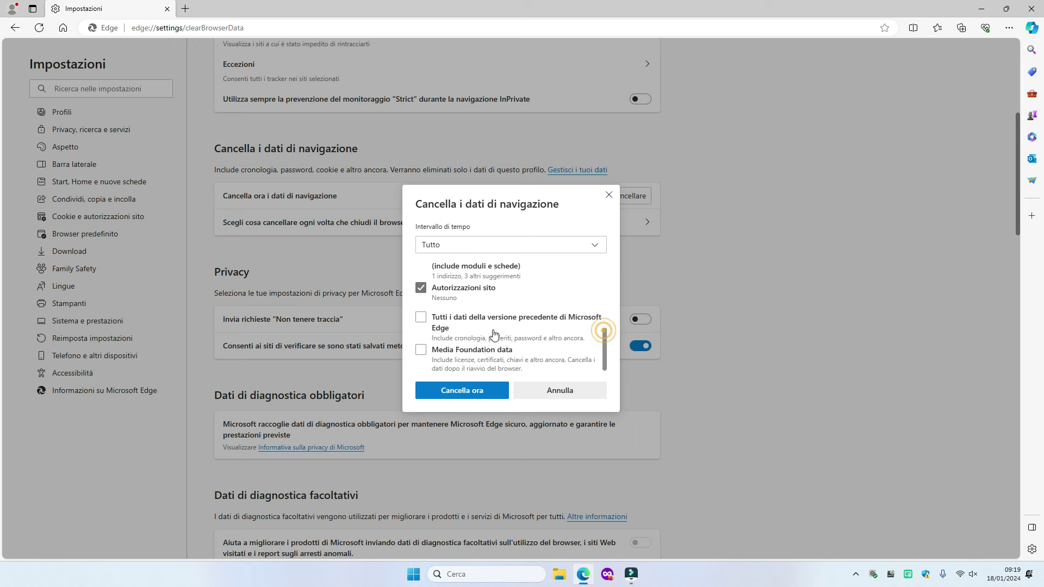
click(420, 317)
click(421, 350)
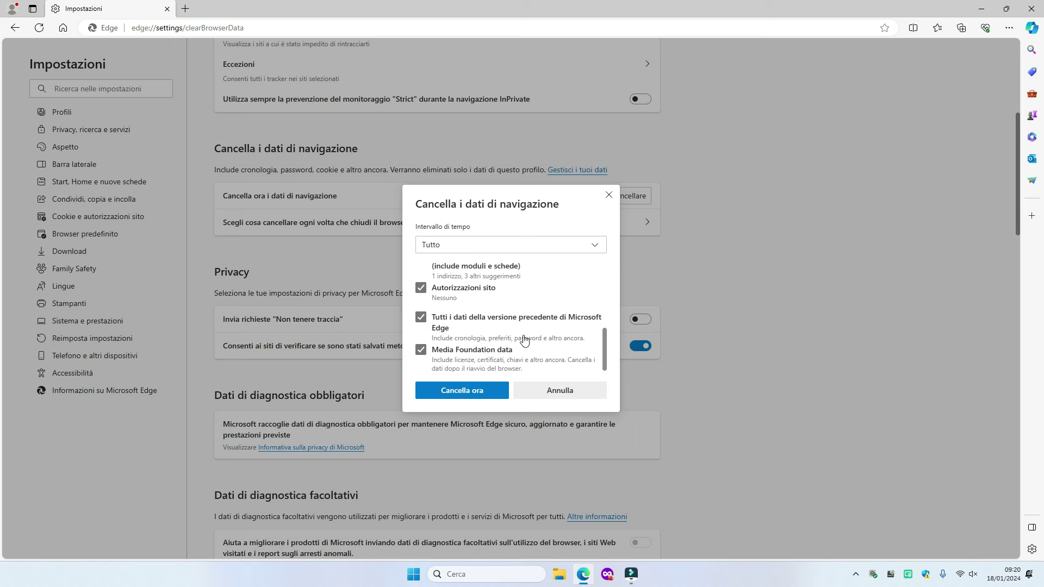
click(464, 393)
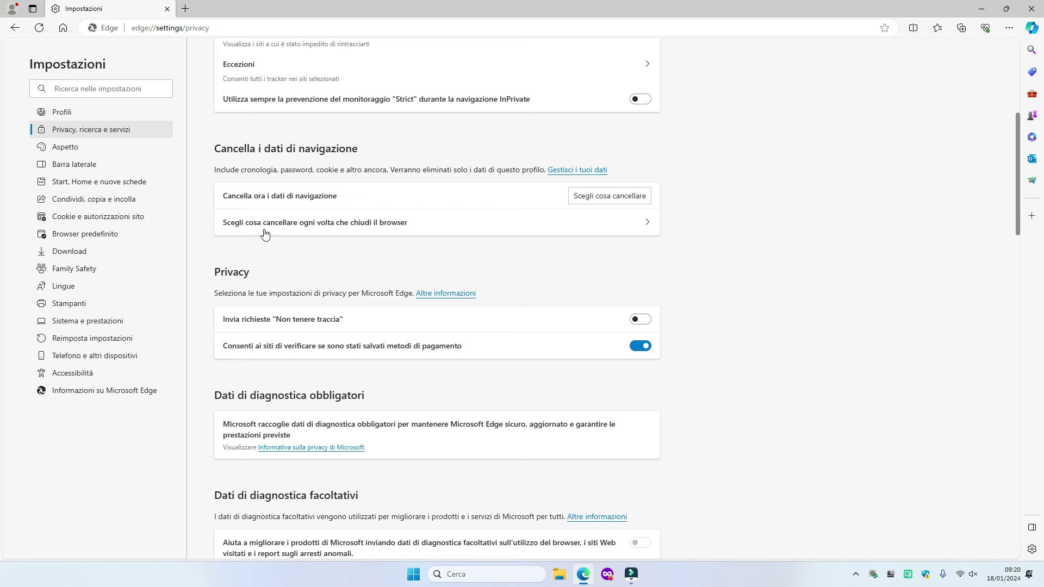
Enable clearing on browser close for all seven data types, from browsing history through passwords to site permissions, and return to the privacy settings
click(356, 230)
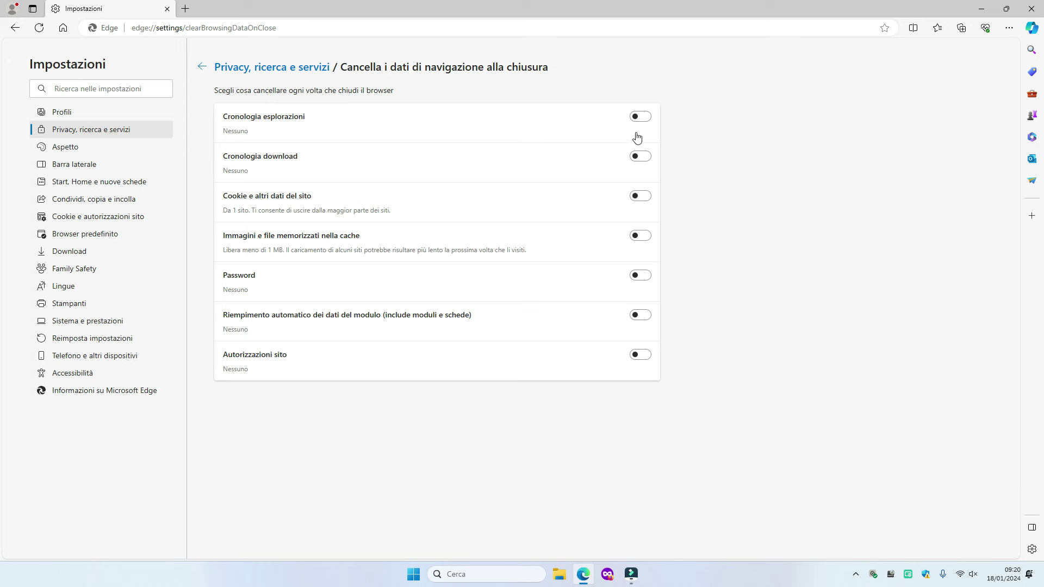
click(646, 119)
click(643, 157)
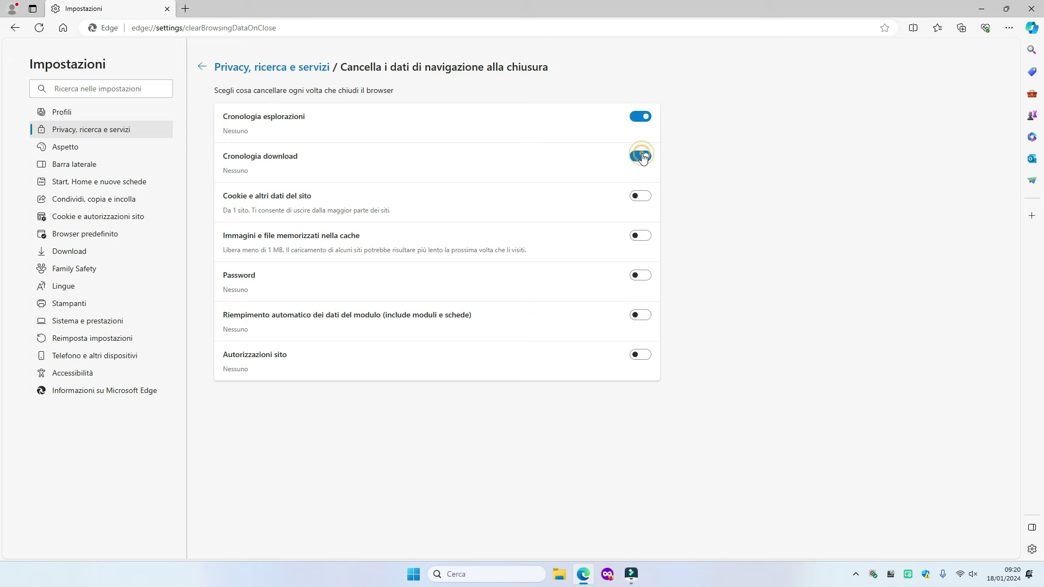
click(643, 197)
click(641, 291)
click(652, 331)
click(643, 370)
click(645, 409)
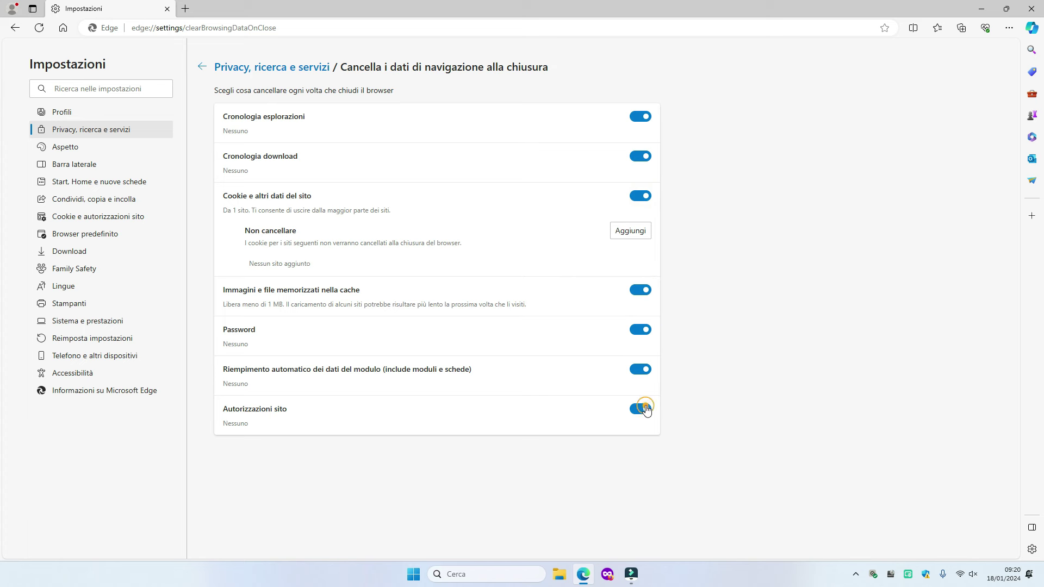
click(202, 66)
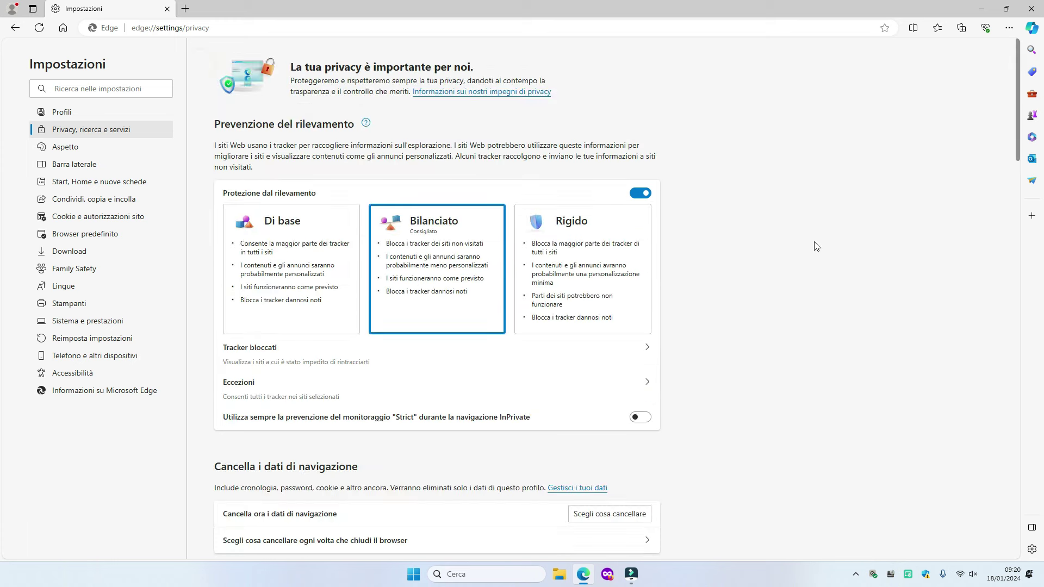
Enable sending "Non tenere traccia" requests in the Privacy section and confirm the request
scroll(728, 256, down, 5)
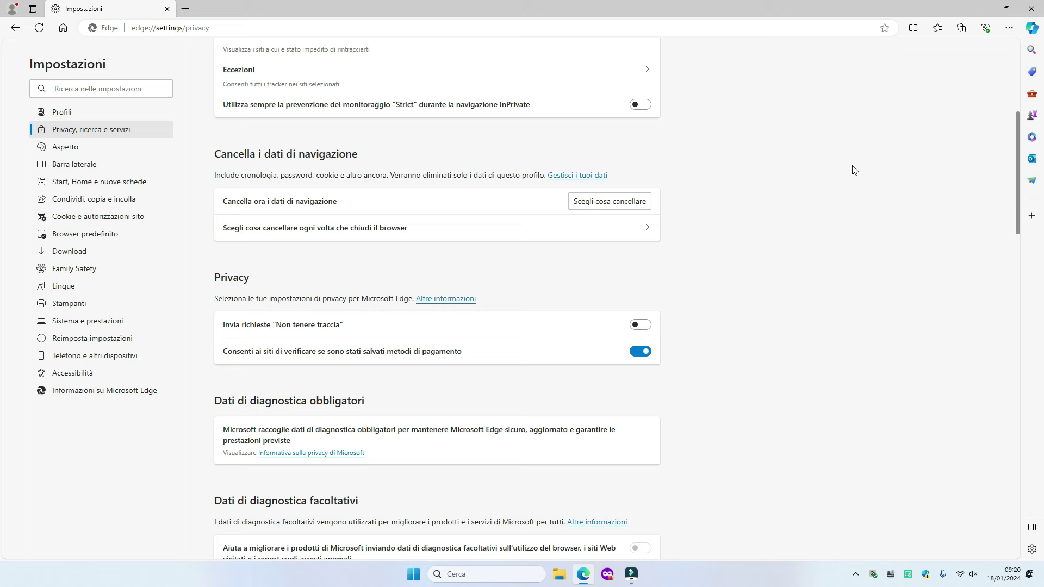
scroll(418, 311, down, 3)
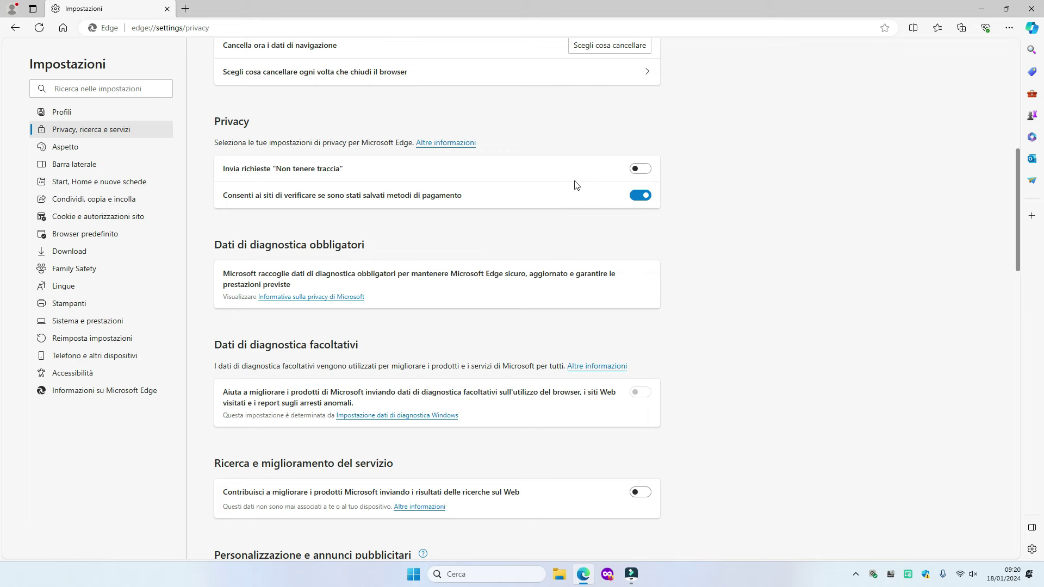
click(642, 172)
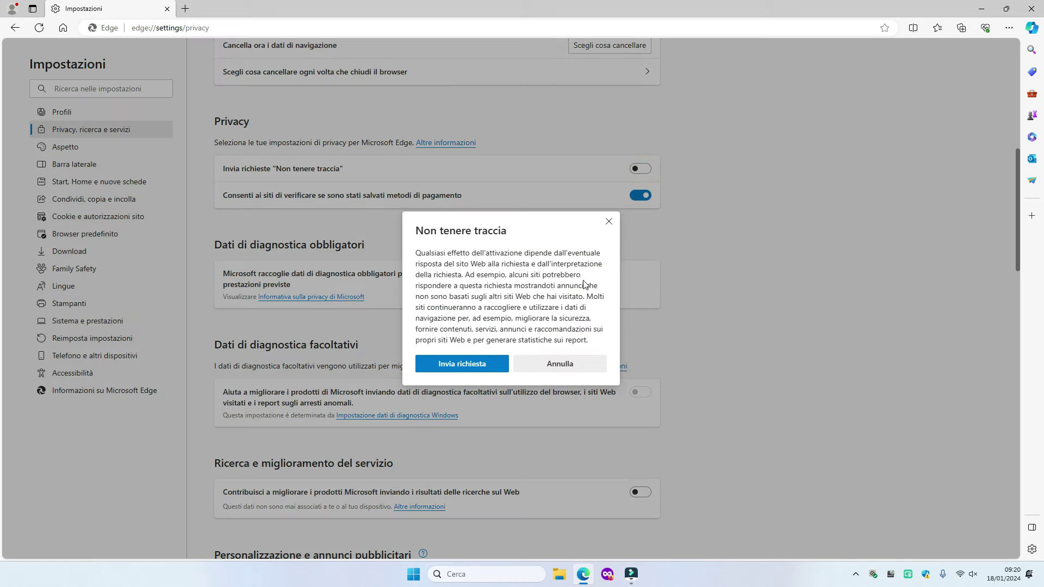
click(470, 363)
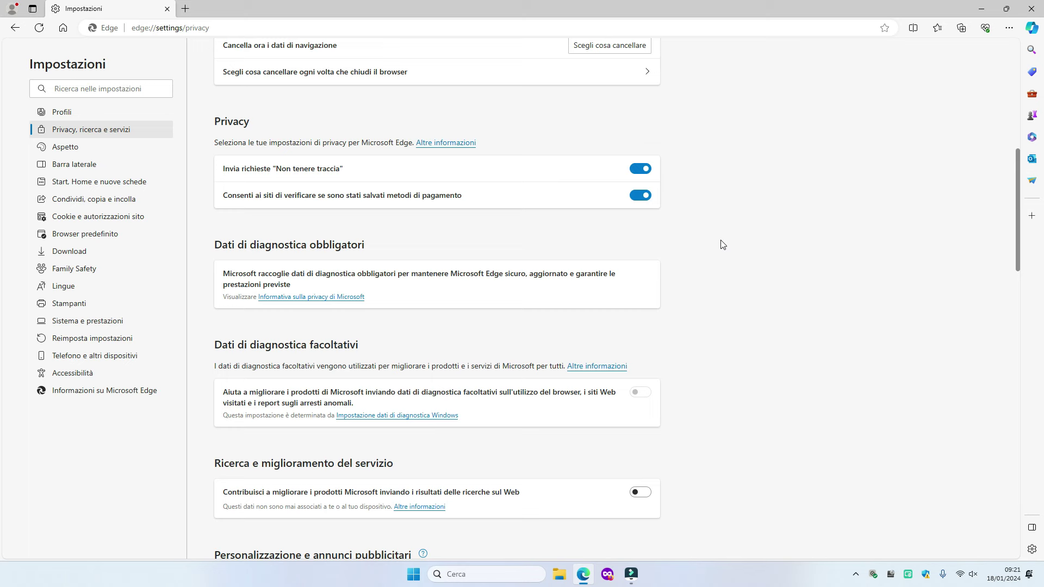
Review the diagnostic data, service improvement, ad personalization and security options of the privacy settings
scroll(723, 243, down, 2)
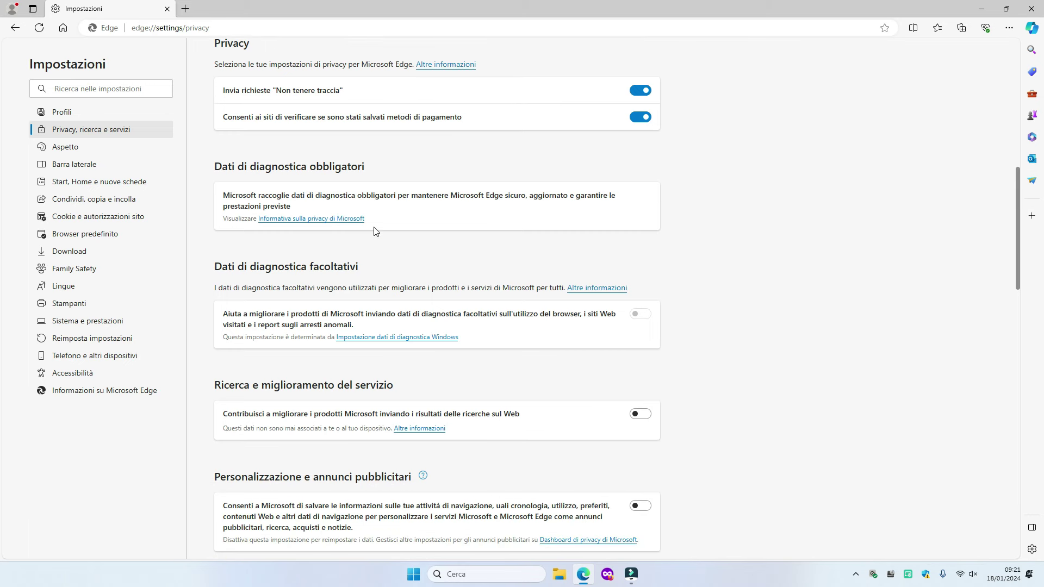
scroll(684, 259, down, 2)
scroll(691, 256, down, 2)
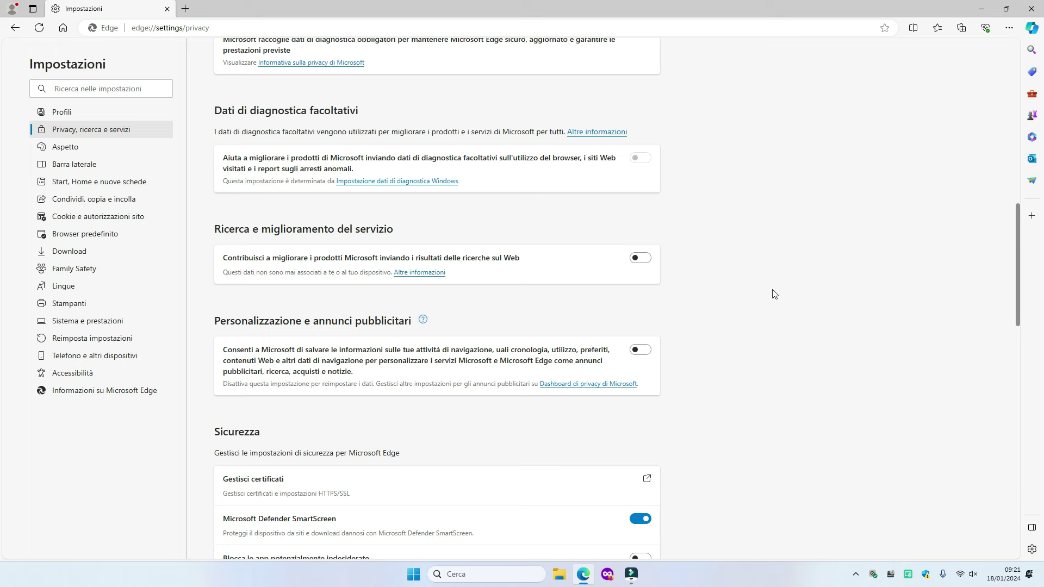
scroll(766, 267, down, 2)
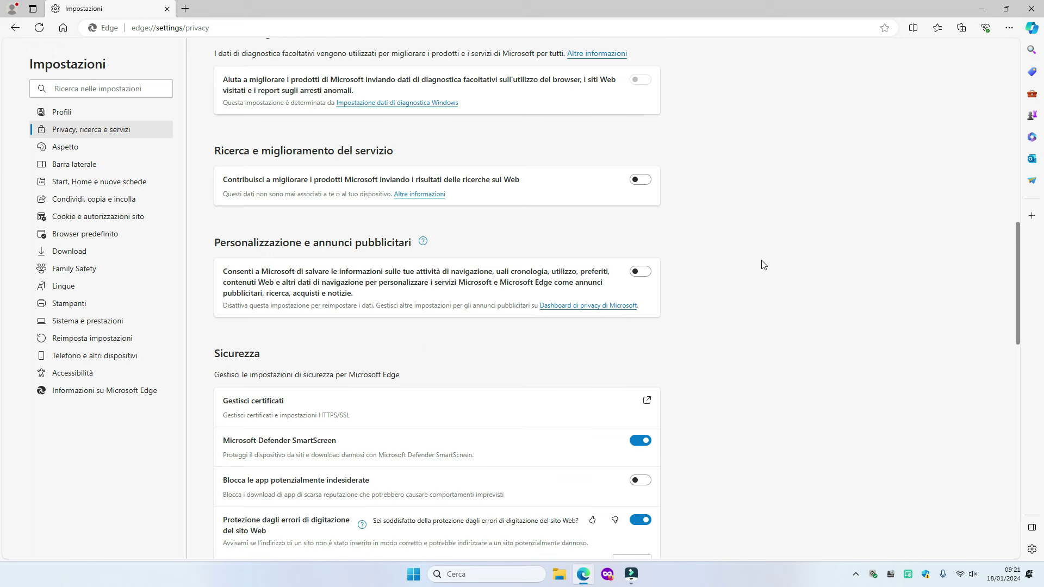
scroll(718, 245, down, 2)
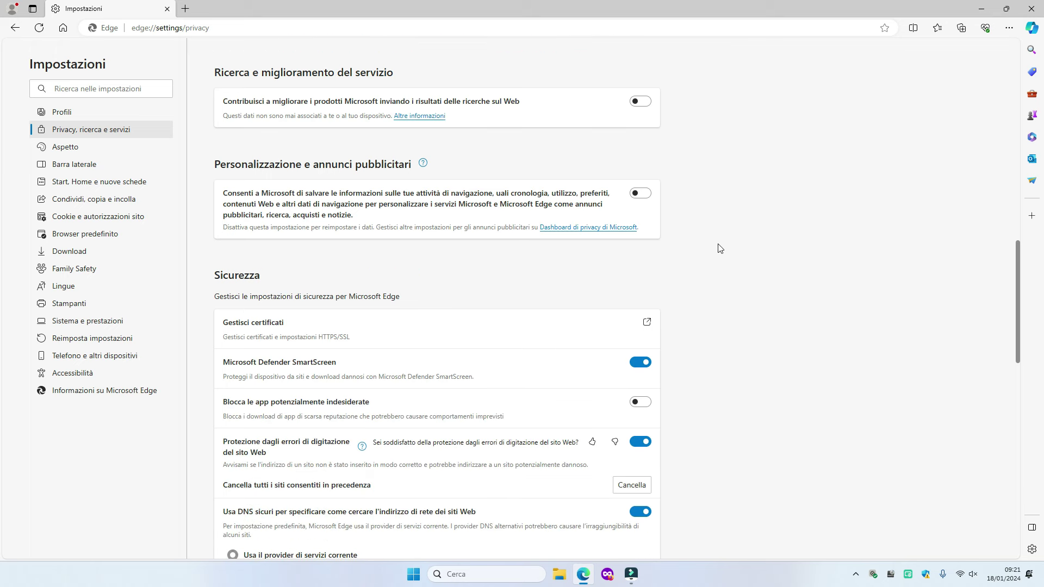
scroll(752, 259, down, 4)
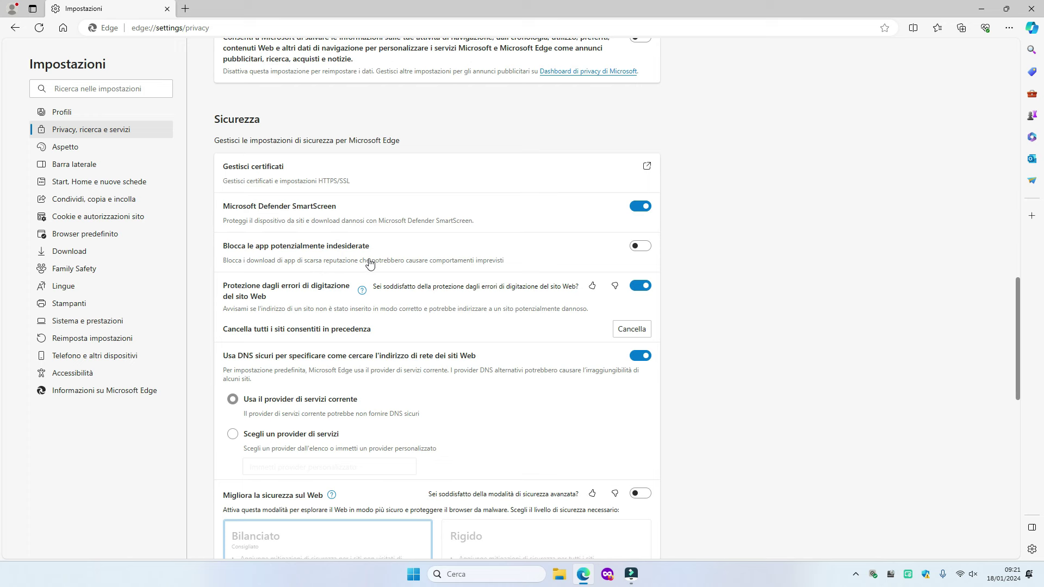
Enable blocking of potentially unwanted apps in the Sicurezza section
click(642, 248)
click(638, 252)
click(639, 252)
click(639, 252)
click(652, 252)
Turn off the Discover notifications and the Shopping in Microsoft Edge feature in the Servizi section
scroll(824, 288, down, 1)
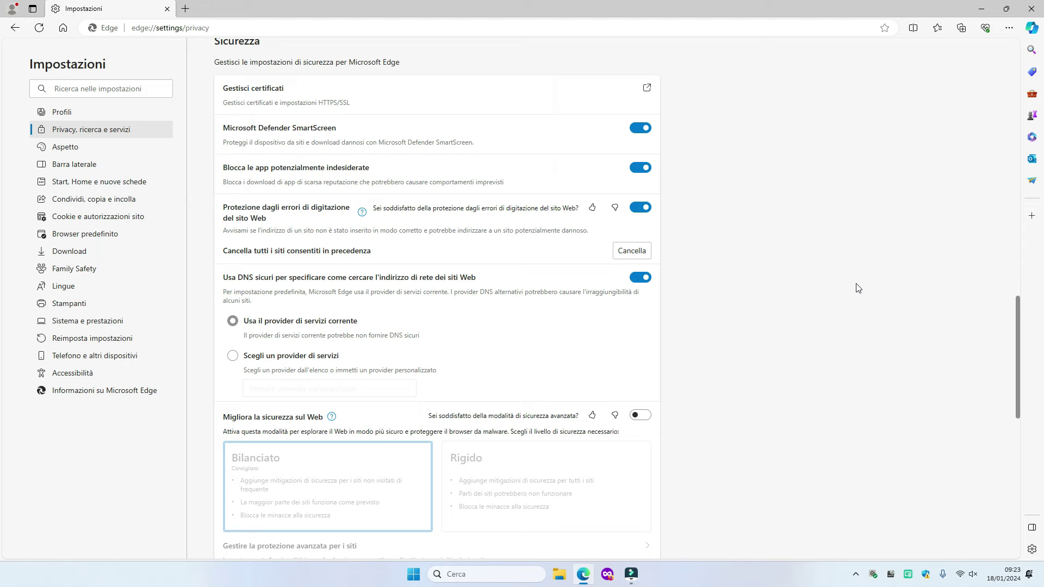
scroll(858, 288, down, 4)
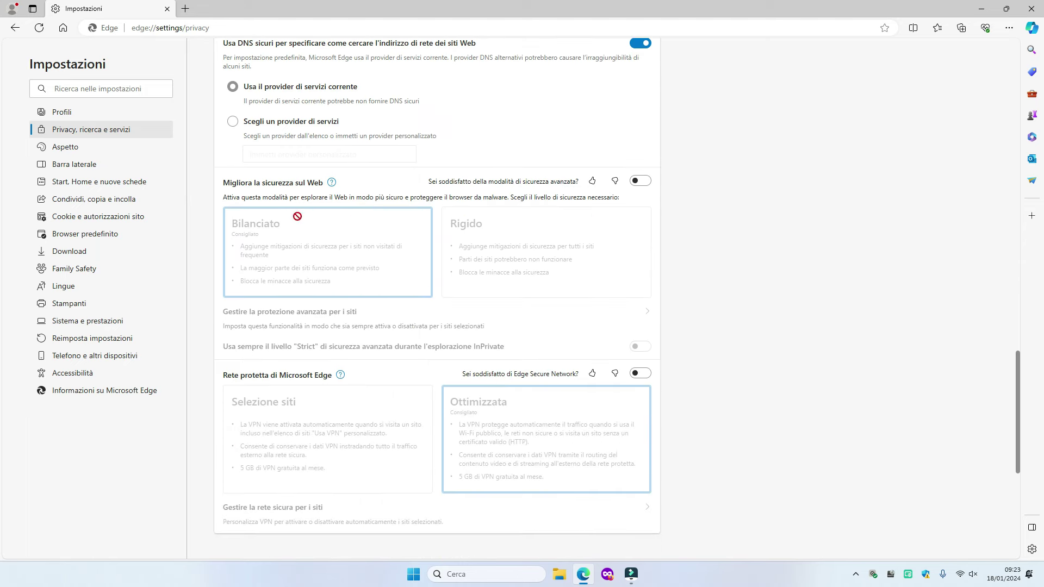
scroll(790, 270, down, 5)
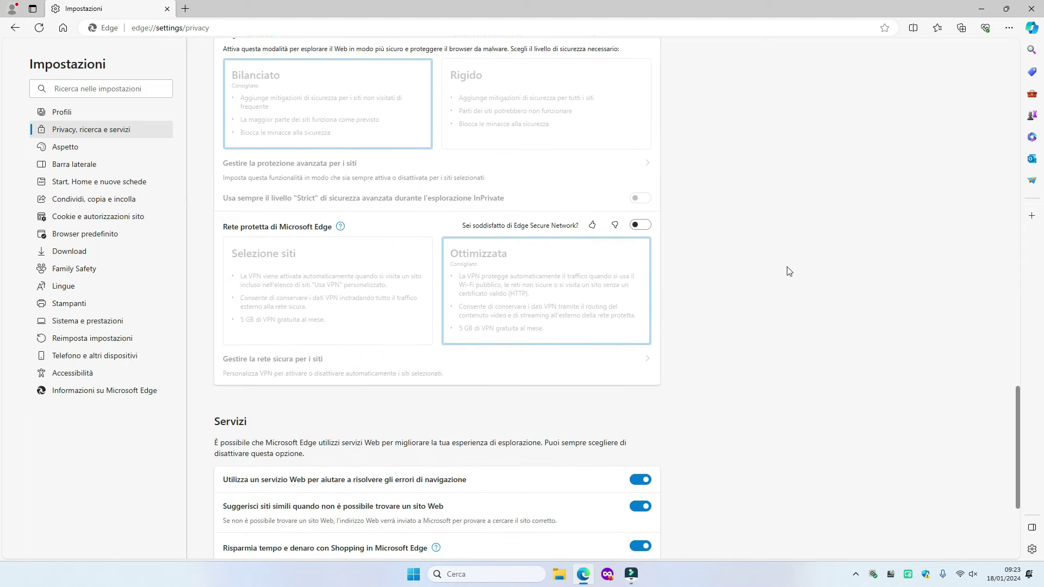
scroll(788, 269, down, 1)
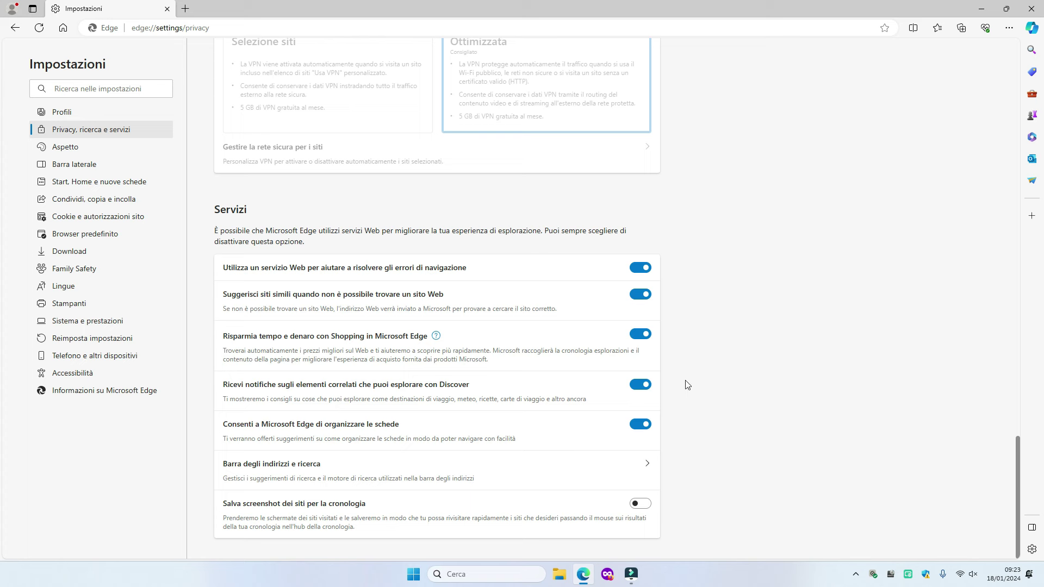
click(642, 386)
click(641, 334)
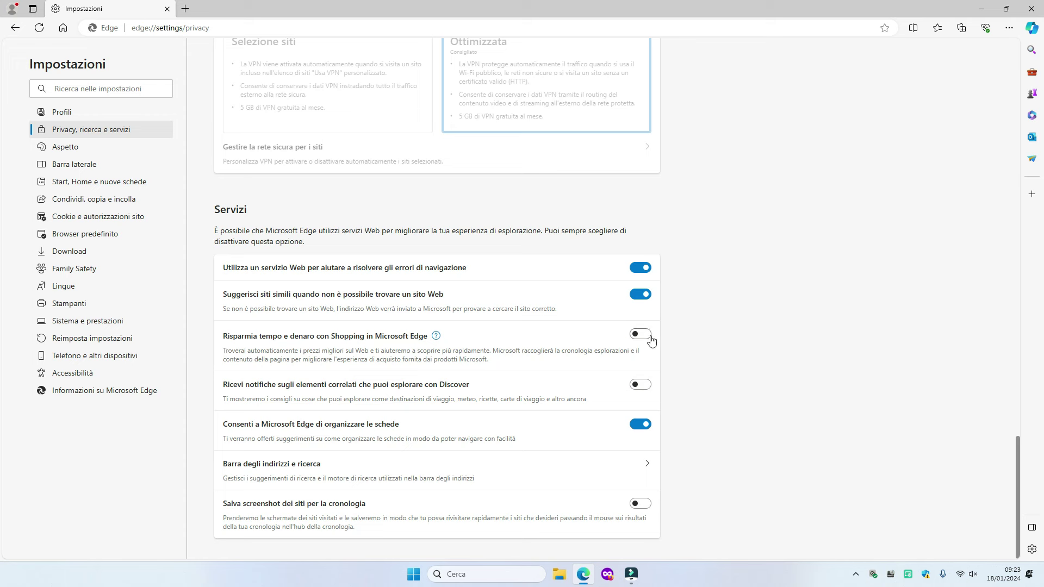
click(651, 337)
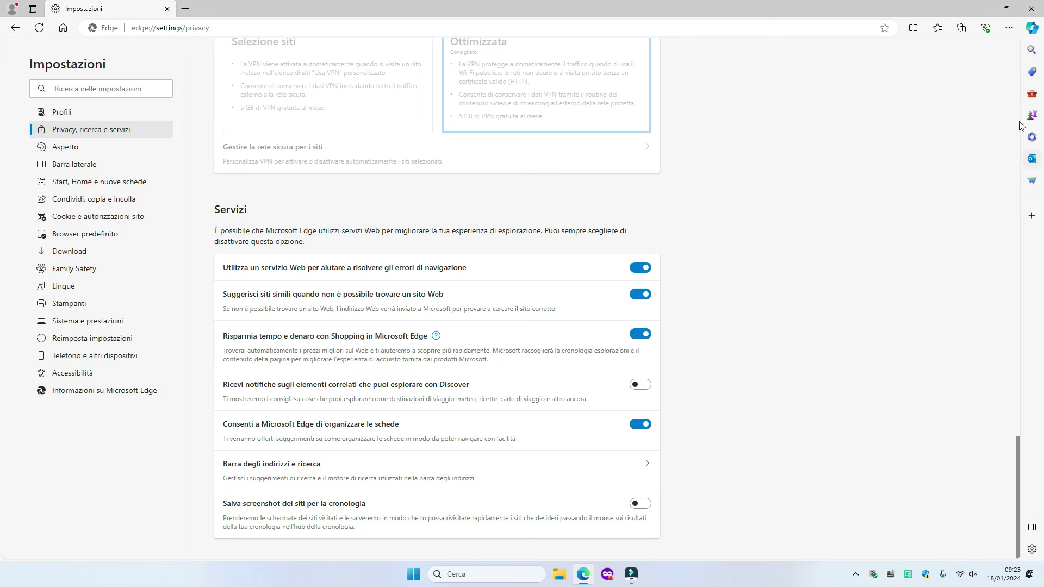
click(631, 334)
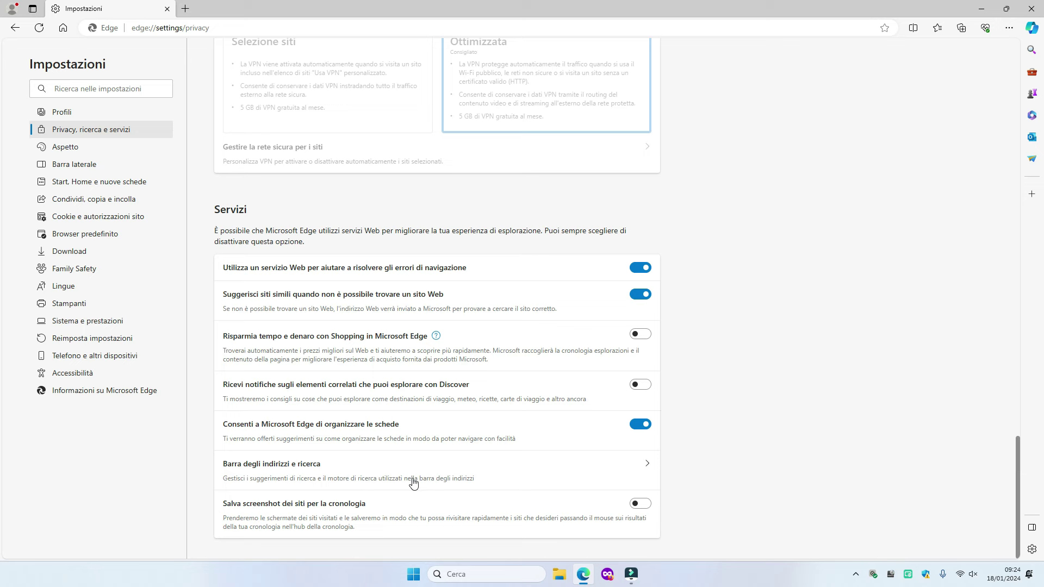
Set the address bar search engine to Google and return to the Servizi section of the privacy settings
click(648, 465)
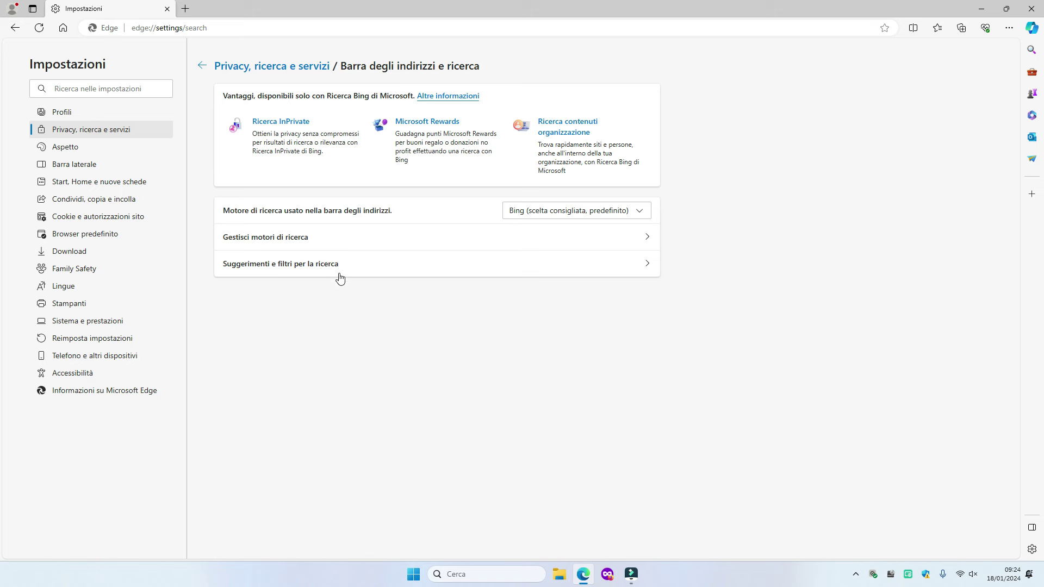
click(641, 212)
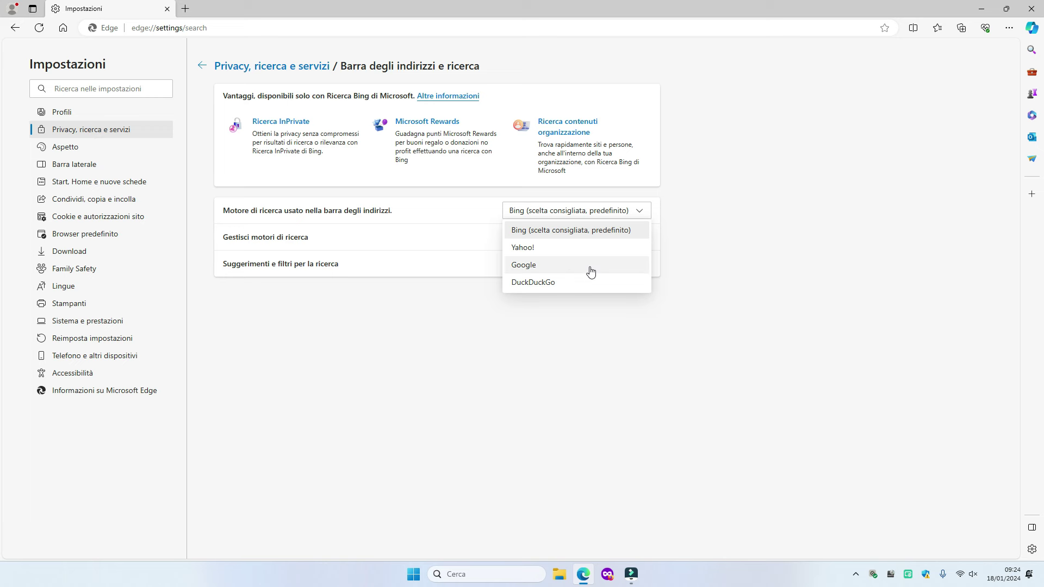
click(523, 267)
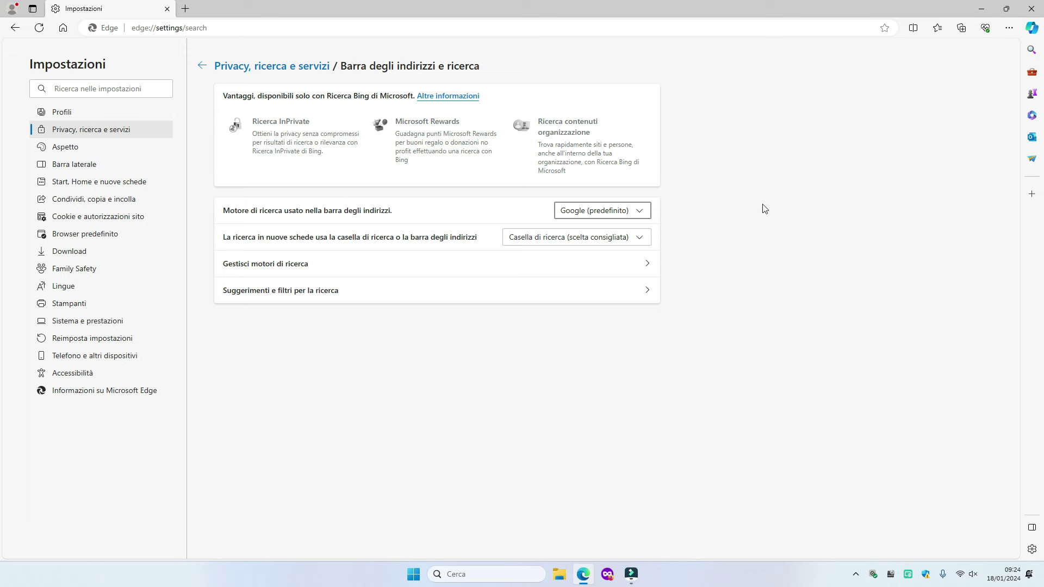
click(15, 32)
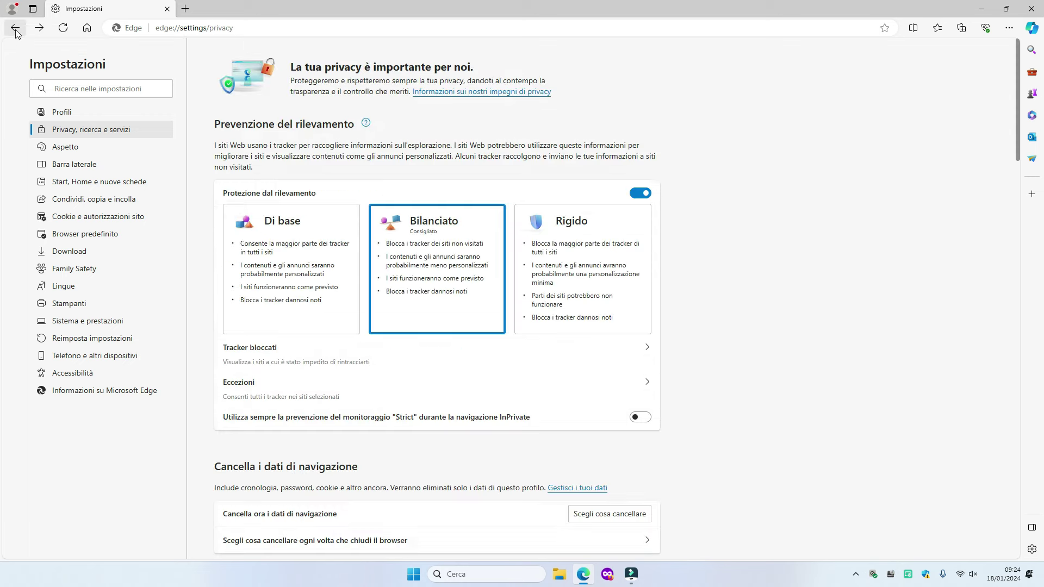
scroll(767, 202, down, 10)
scroll(764, 195, down, 13)
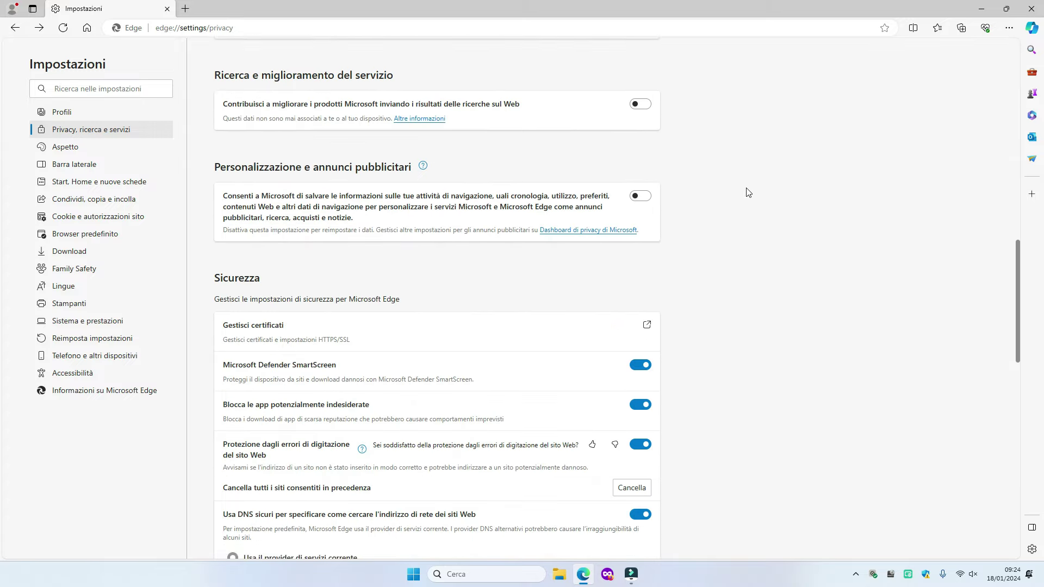
scroll(787, 187, down, 8)
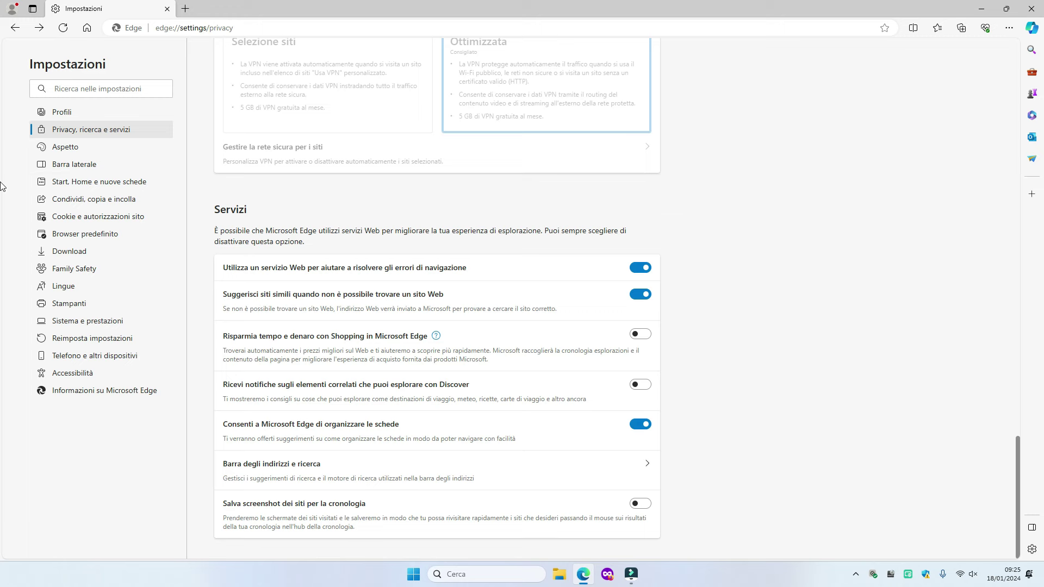
Try several browser themes in the Aspetto settings, such as Fuga su un'isola and Rosso piccante, and apply Mango paradiso
click(50, 156)
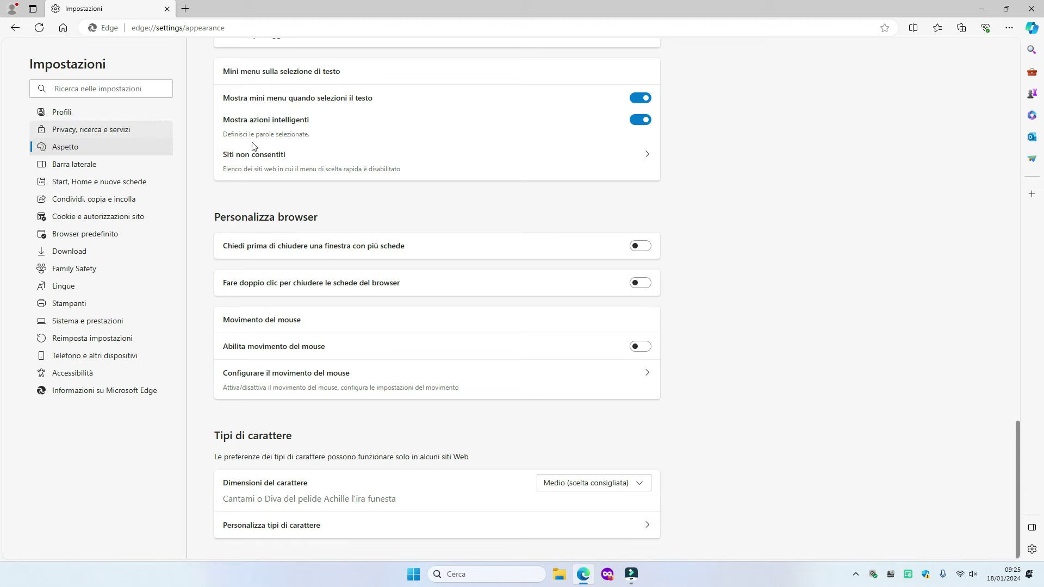
scroll(766, 185, up, 10)
scroll(767, 185, up, 12)
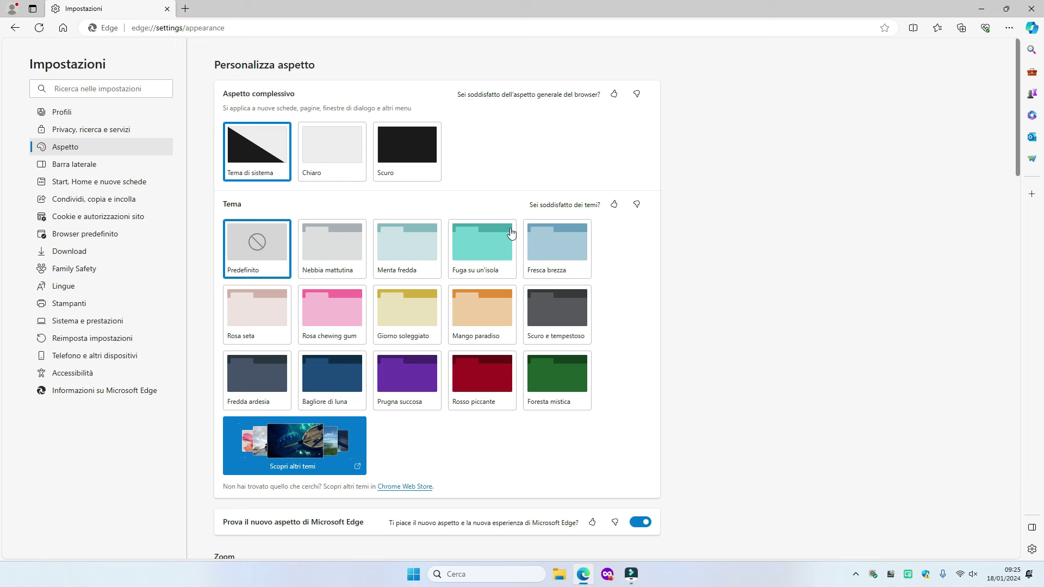
click(473, 255)
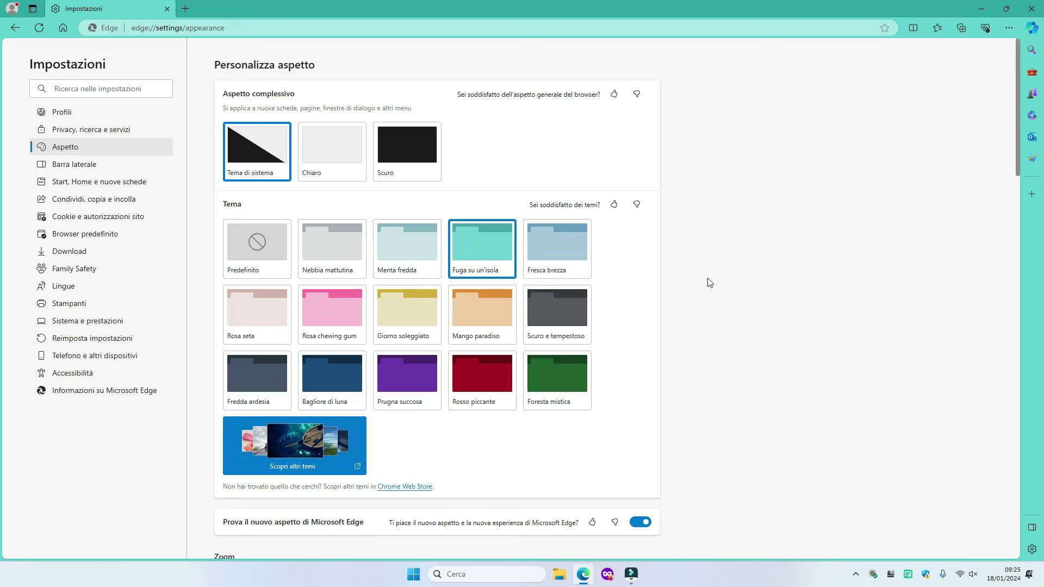
click(493, 373)
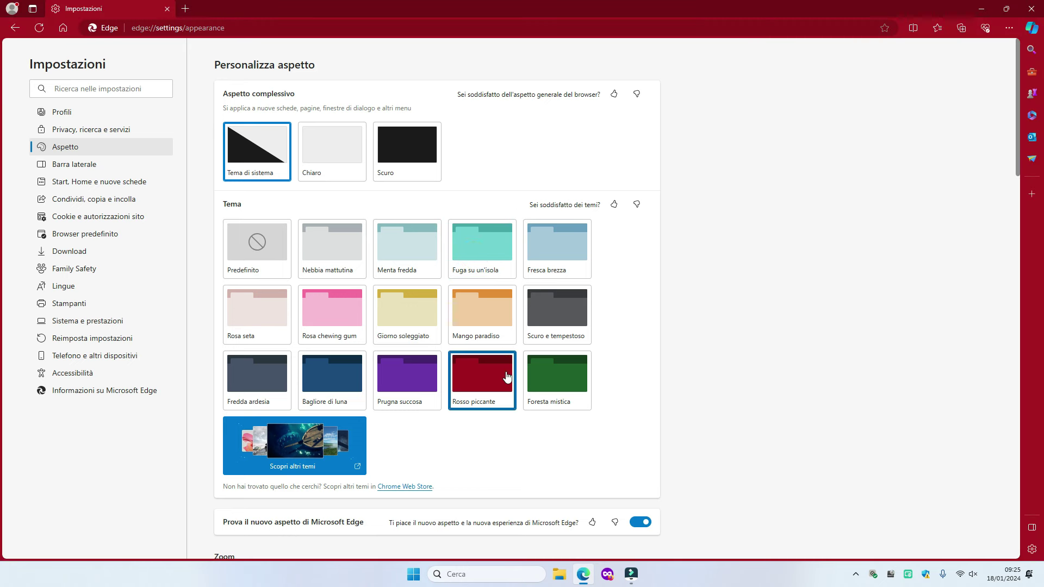
click(424, 310)
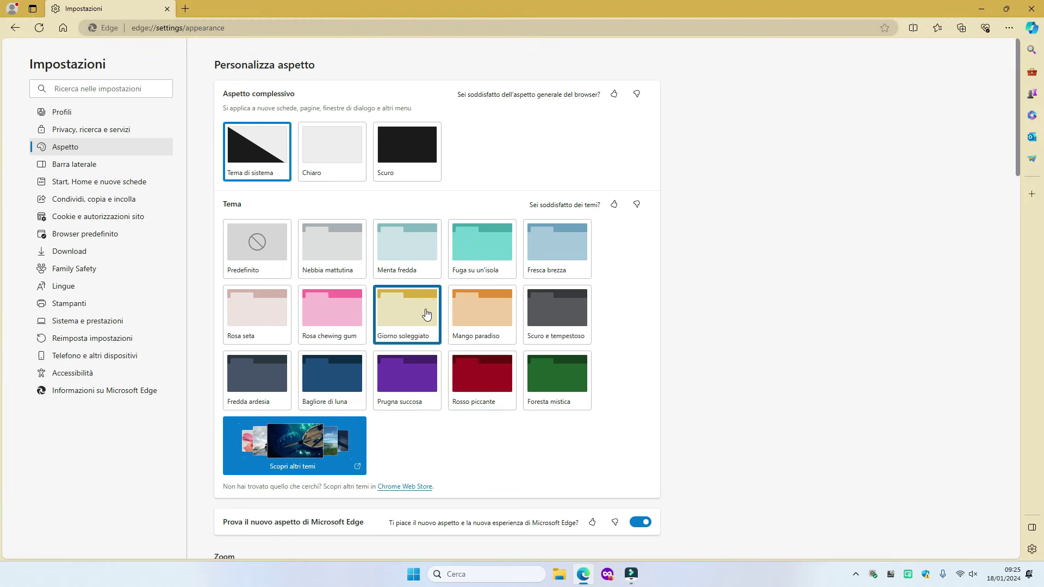
click(464, 307)
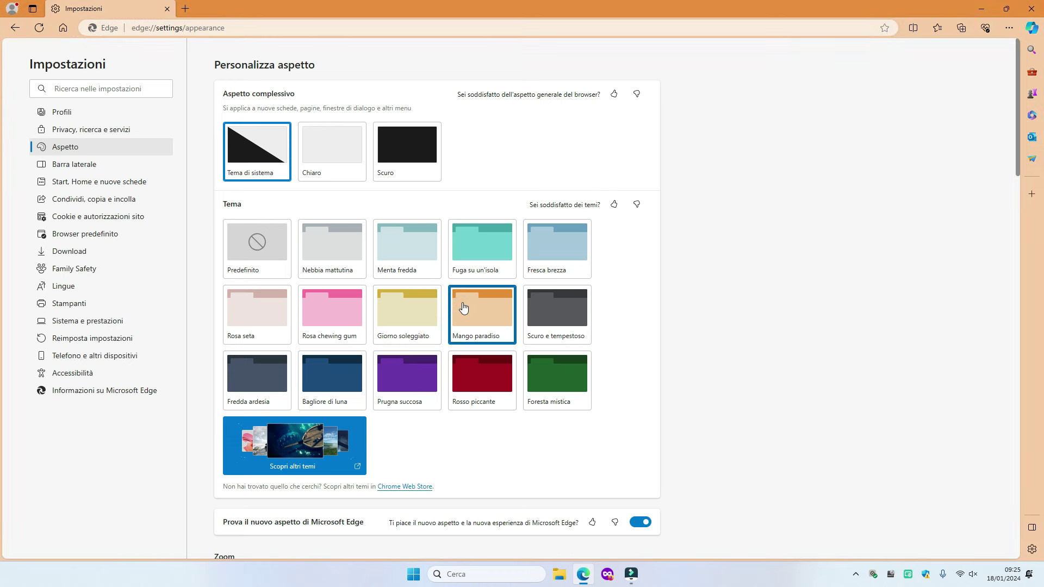
click(361, 303)
click(486, 318)
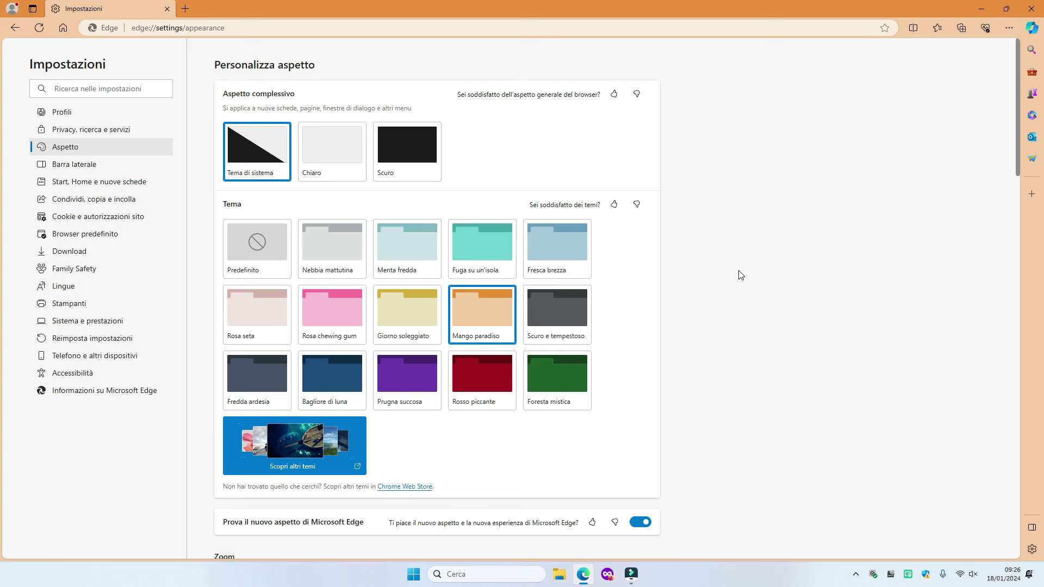
Turn off Mostra menu azioni scheda in the toolbar customization settings
scroll(742, 273, down, 2)
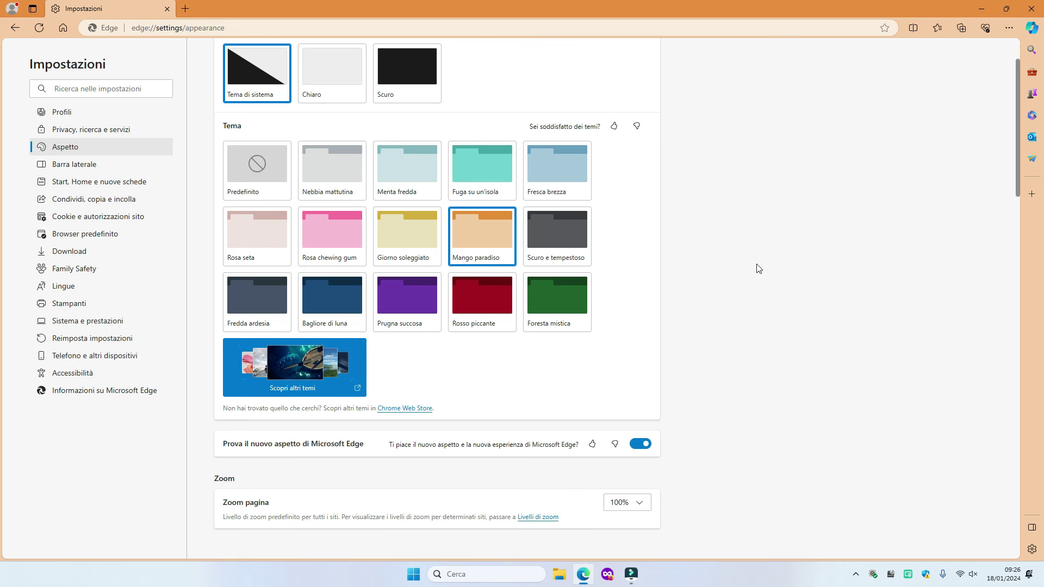
scroll(759, 268, down, 2)
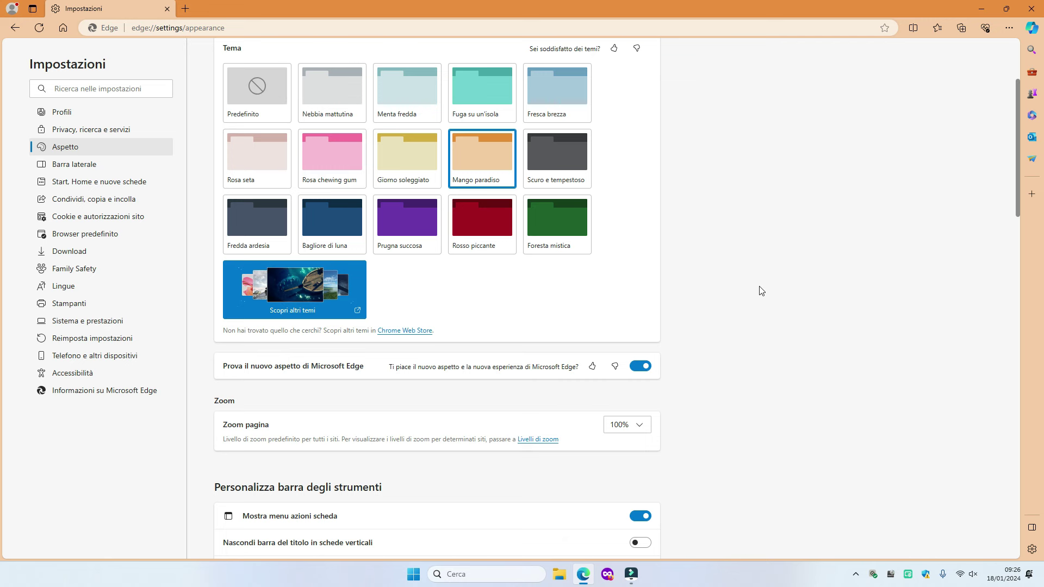
scroll(315, 399, down, 2)
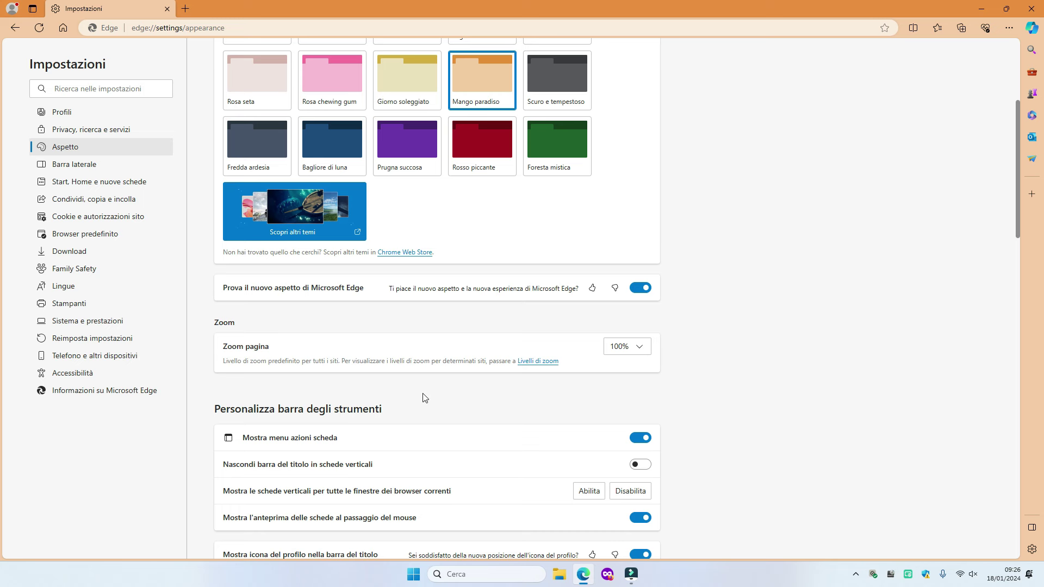
scroll(479, 397, down, 3)
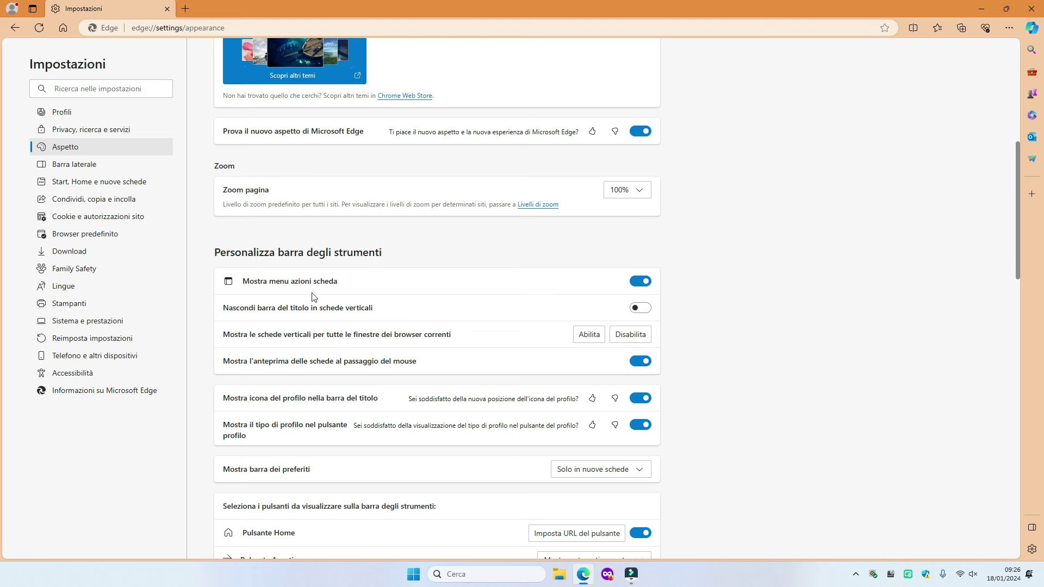
click(634, 291)
click(637, 290)
click(636, 282)
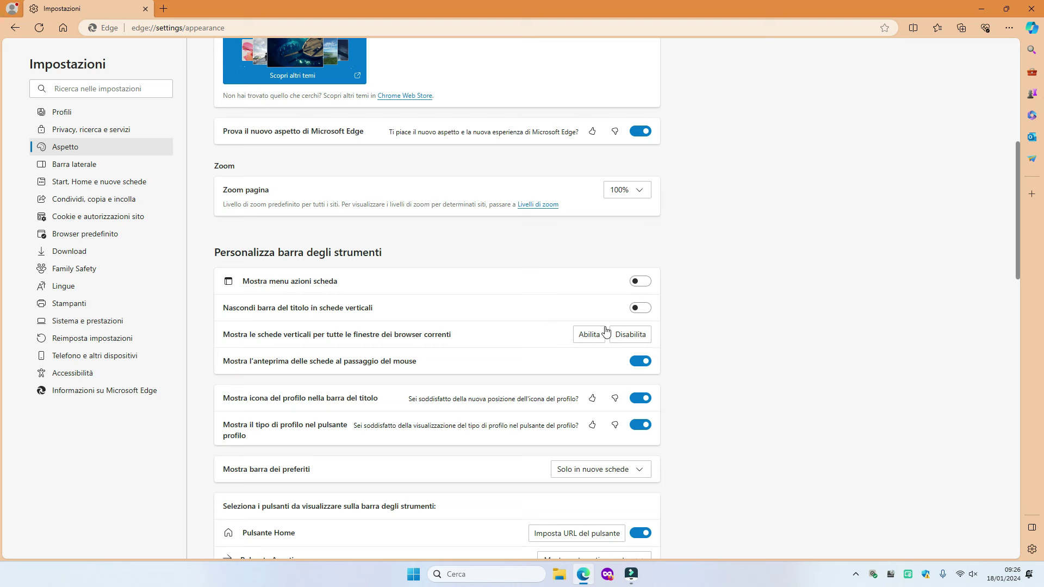
Switch title bar hiding for vertical tabs on and back off, and disable vertical tabs for all current browser windows
click(647, 313)
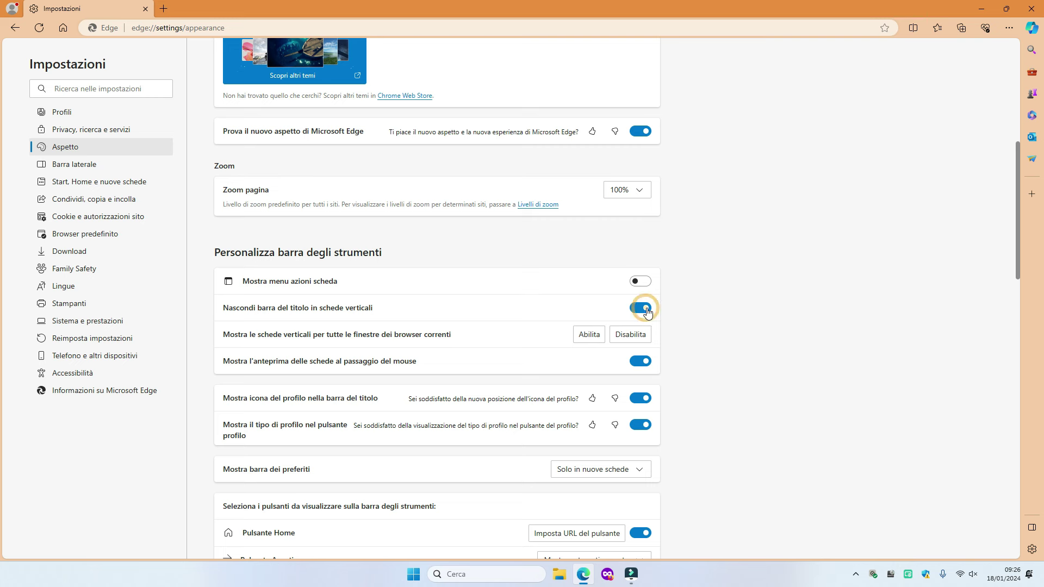
click(647, 313)
click(640, 338)
Enable the Download button on the browser toolbar
scroll(734, 301, down, 2)
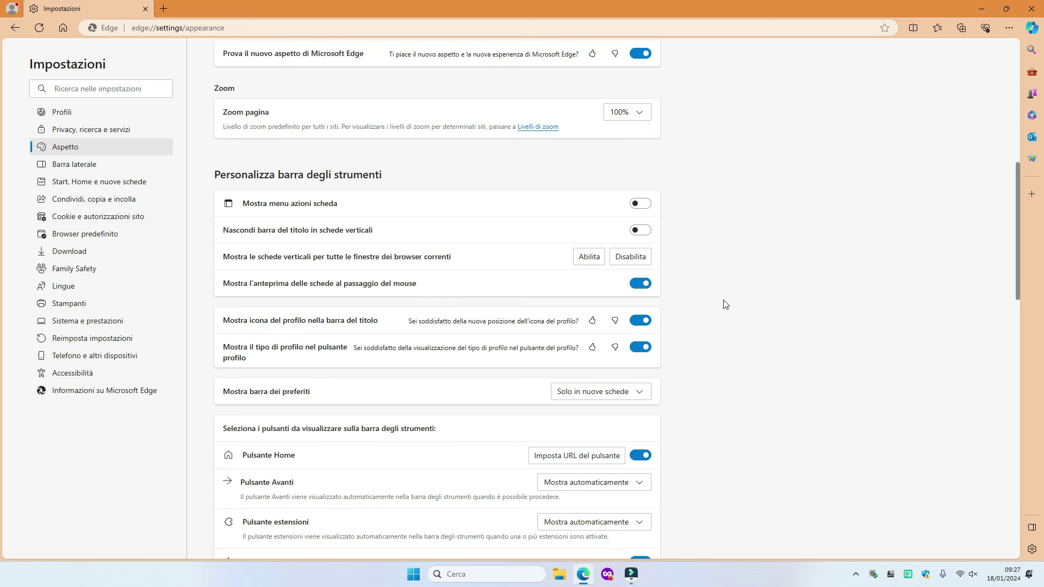
scroll(724, 305, down, 2)
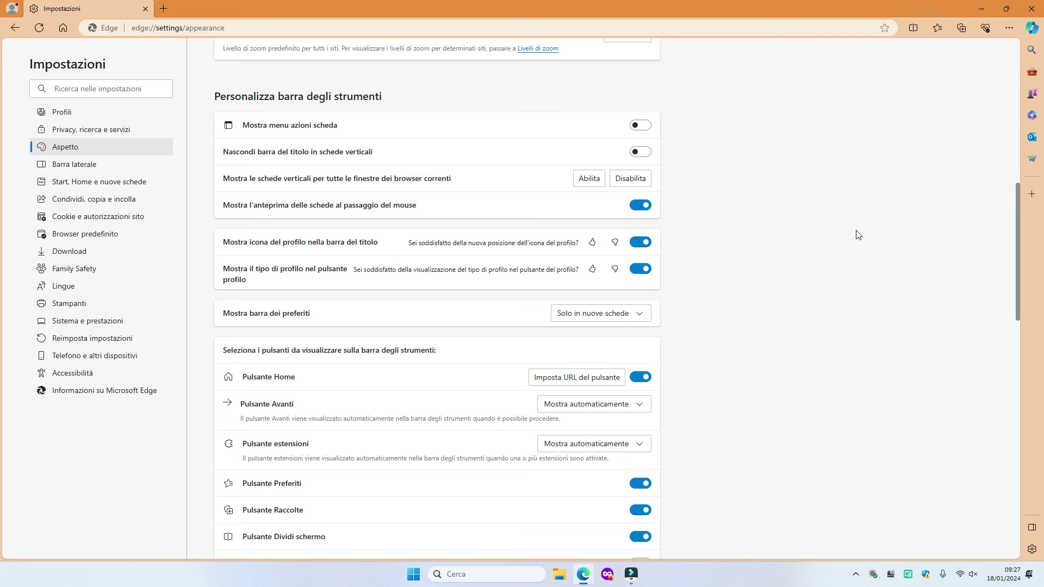
scroll(856, 235, down, 2)
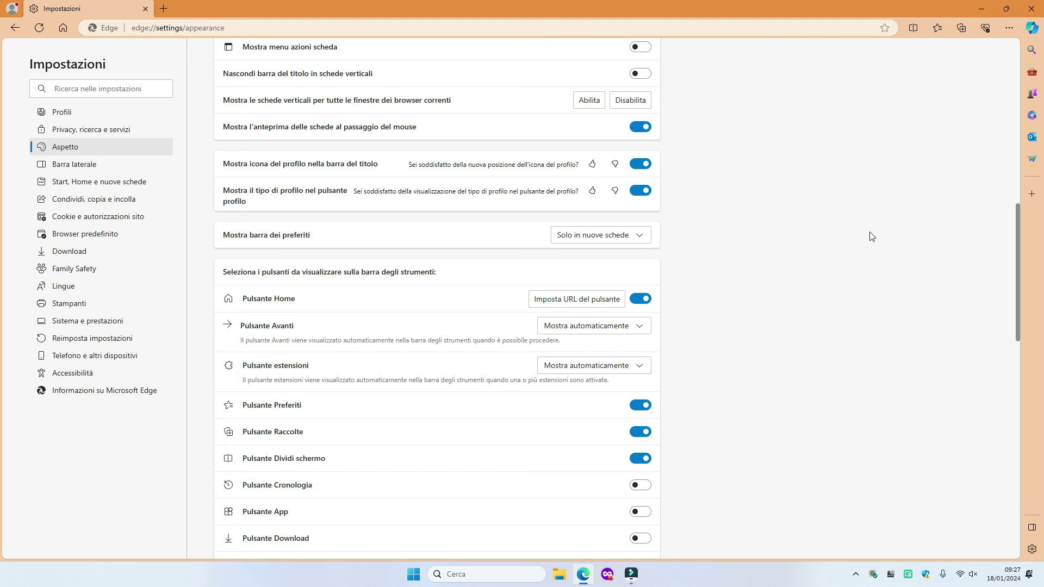
scroll(695, 258, down, 2)
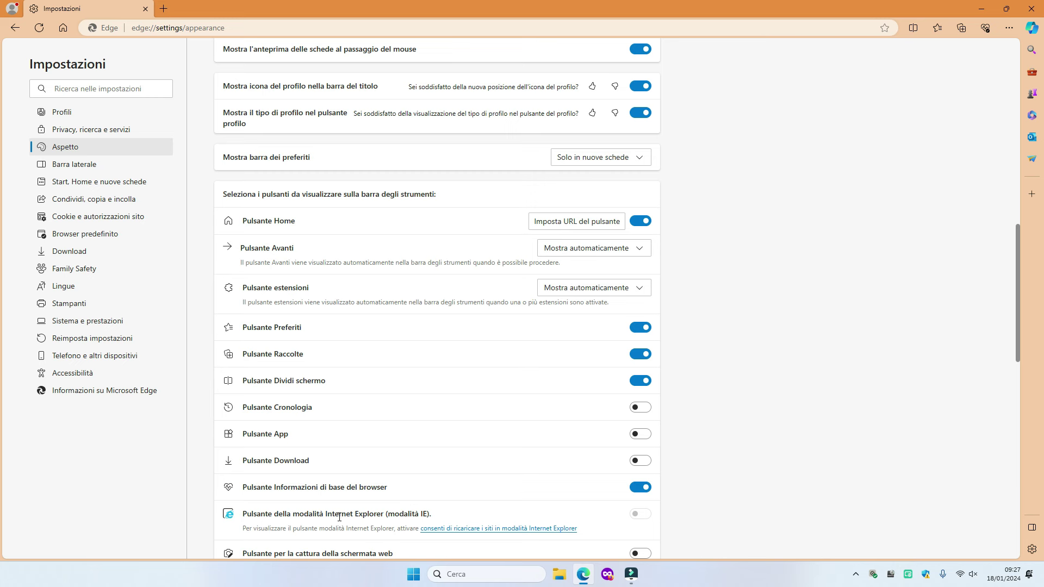
click(639, 464)
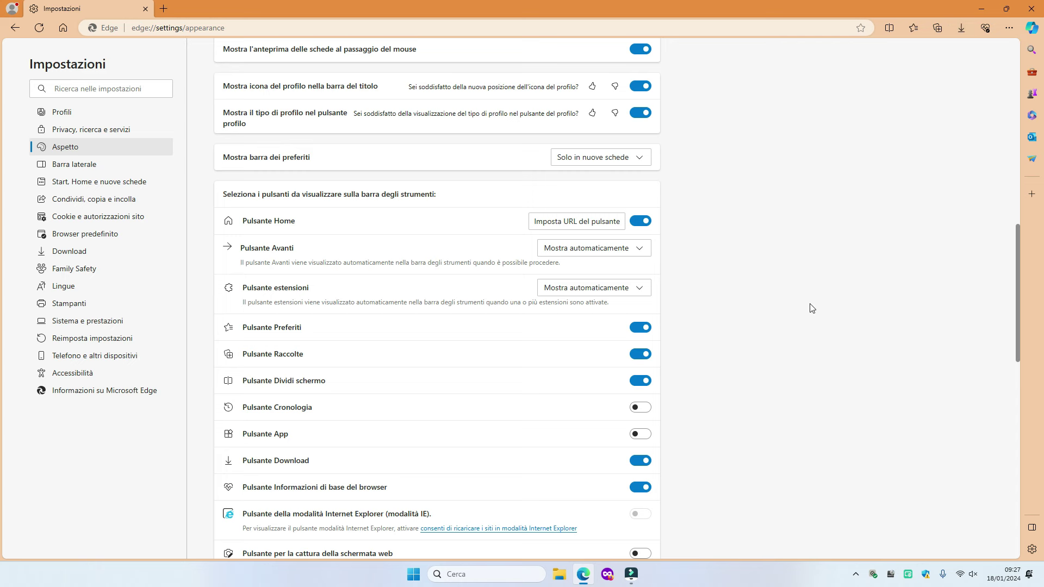
Remove the Informazioni di base del browser button from the toolbar
scroll(810, 309, down, 2)
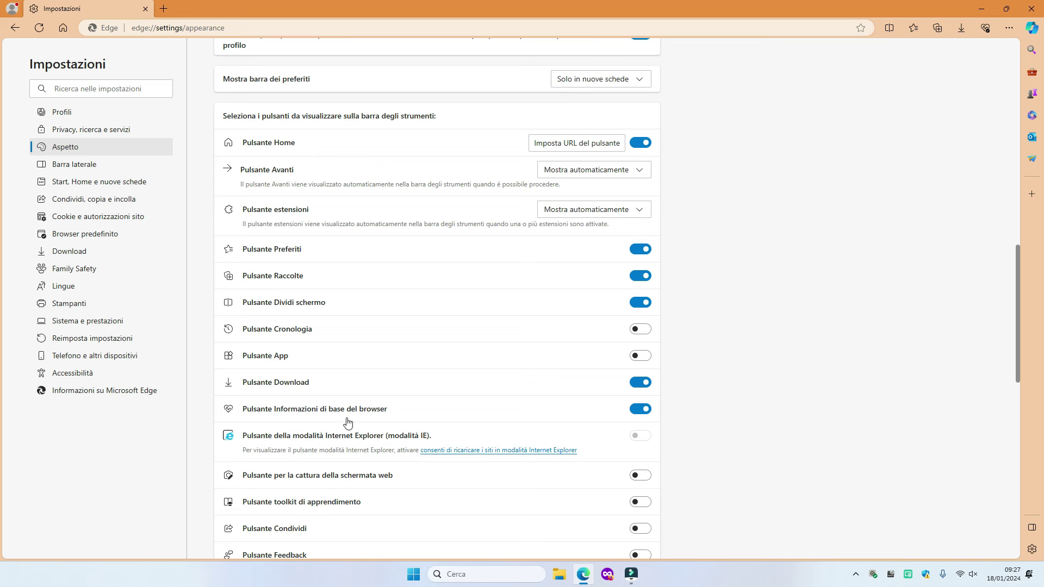
click(637, 411)
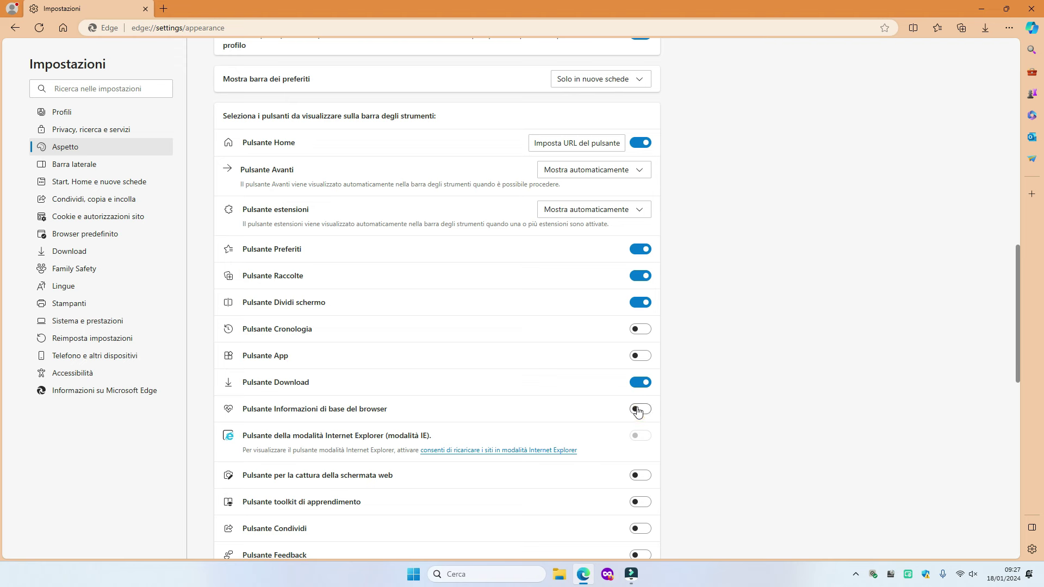
click(638, 411)
click(647, 409)
Review the remaining toolbar button, context menu, text selection mini menu and browser customization options in the appearance settings
scroll(733, 392, down, 3)
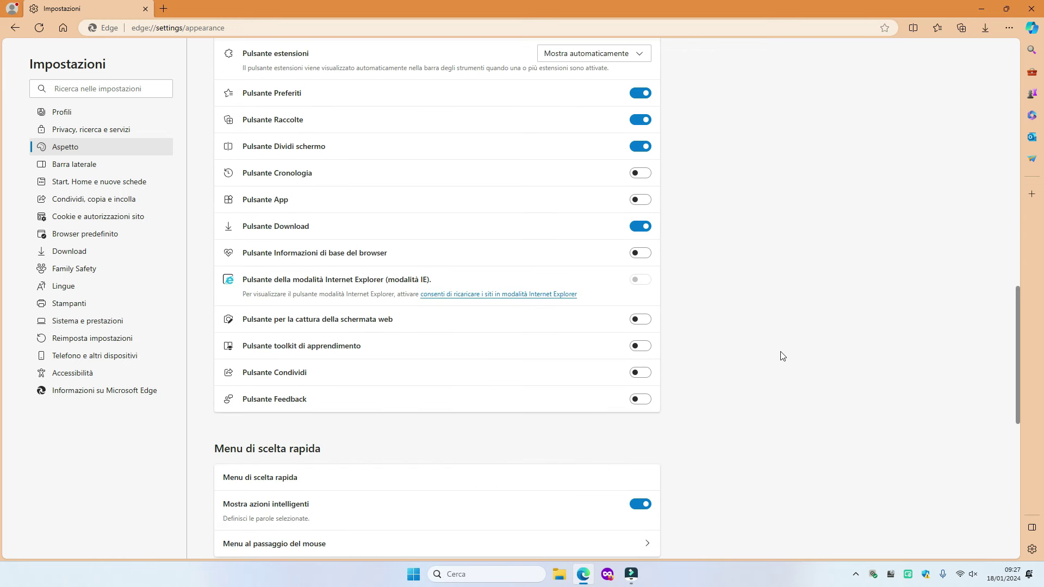
scroll(782, 357, down, 4)
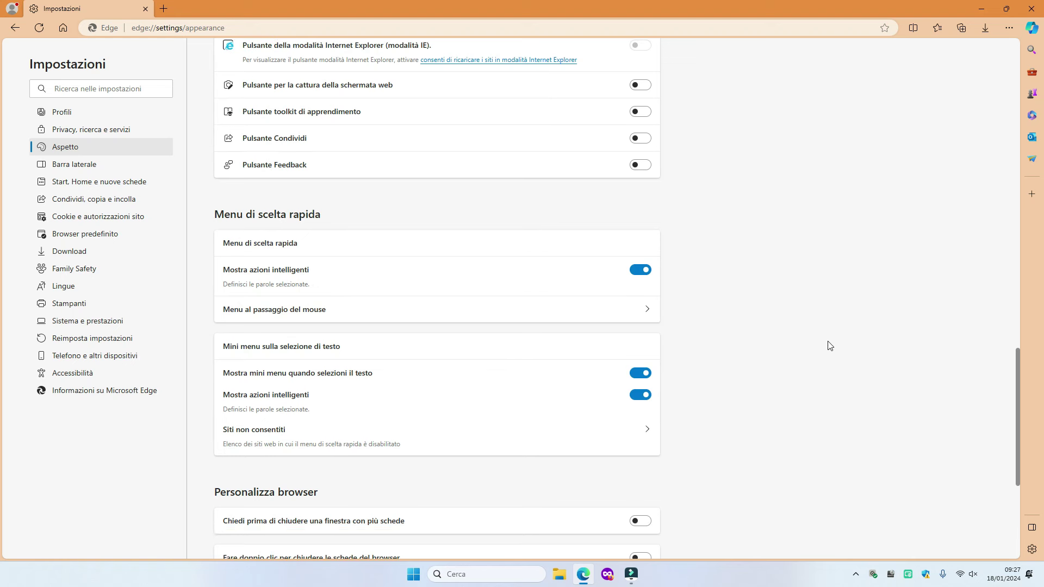
scroll(648, 363, down, 3)
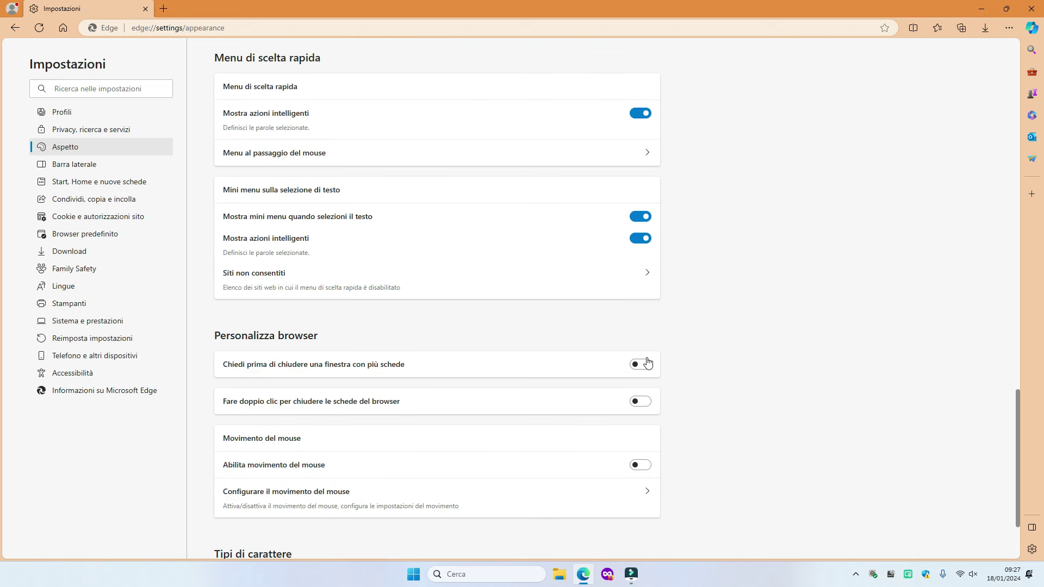
scroll(704, 352, down, 1)
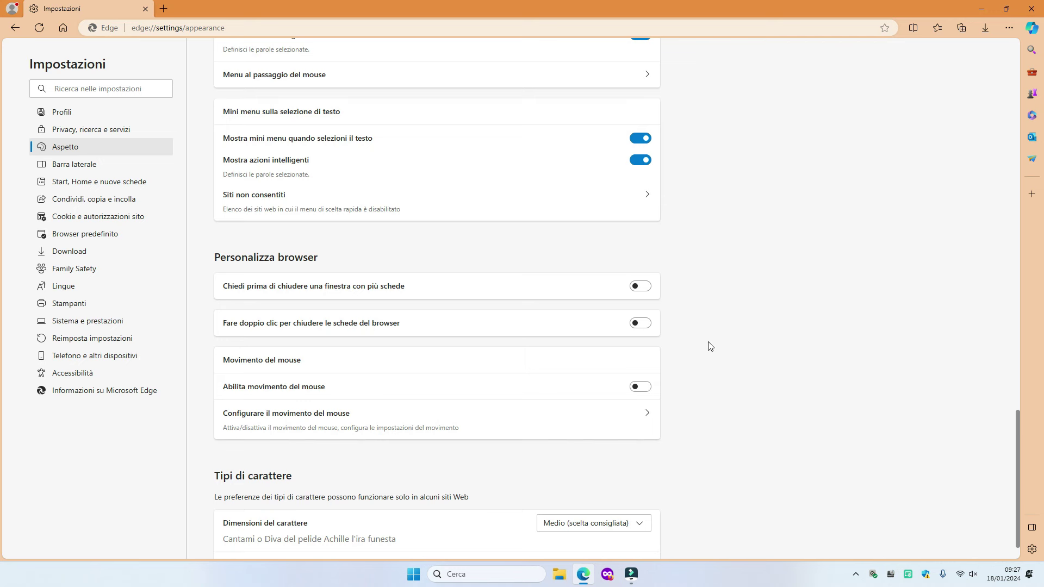
scroll(626, 343, down, 1)
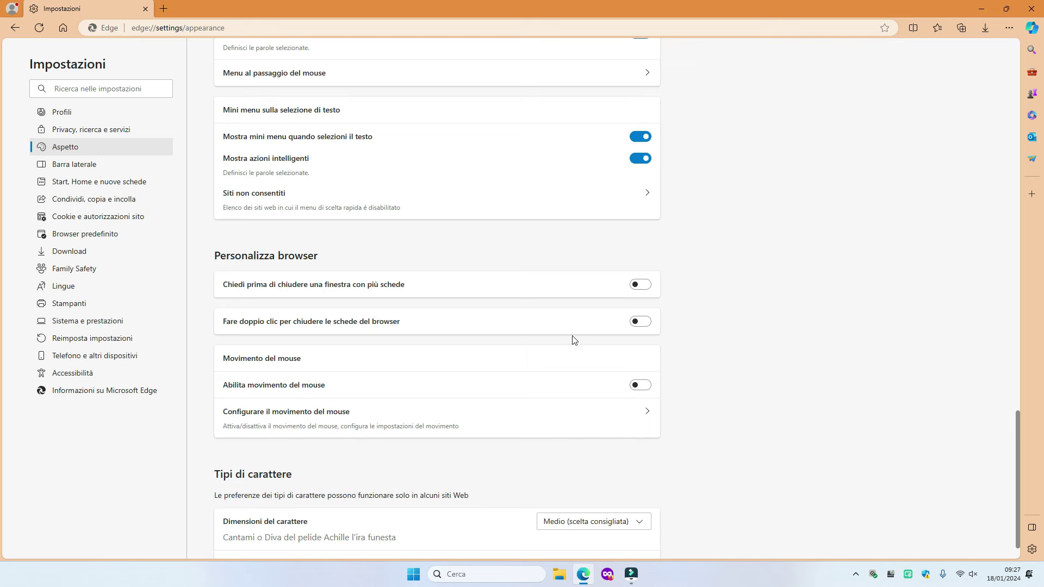
In the sidebar settings, turn off Mostra sempre barra laterale and Personalizza i siti principali nella barra laterale personalizzata
click(108, 165)
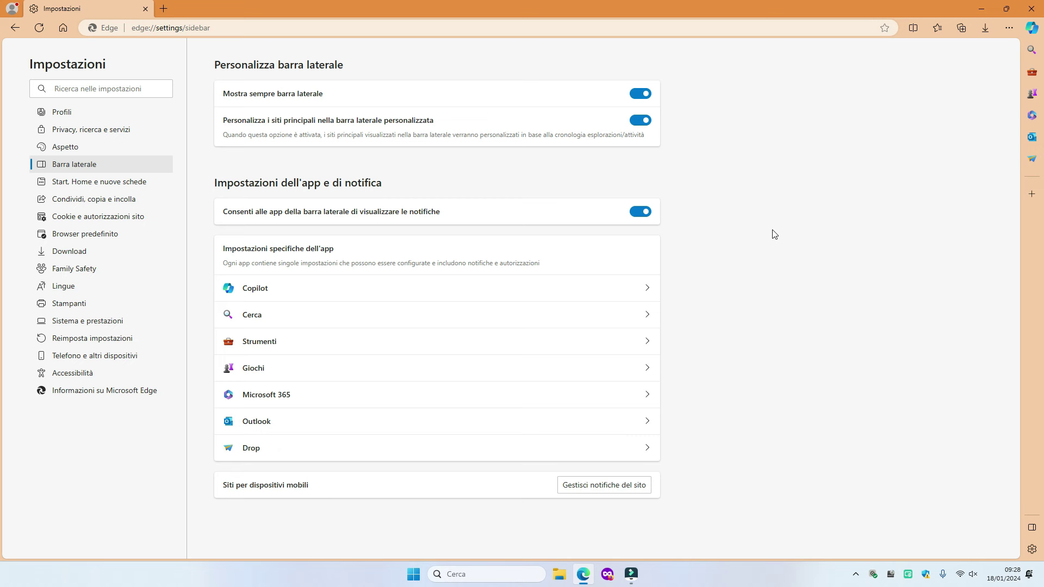
click(639, 96)
click(639, 96)
click(635, 97)
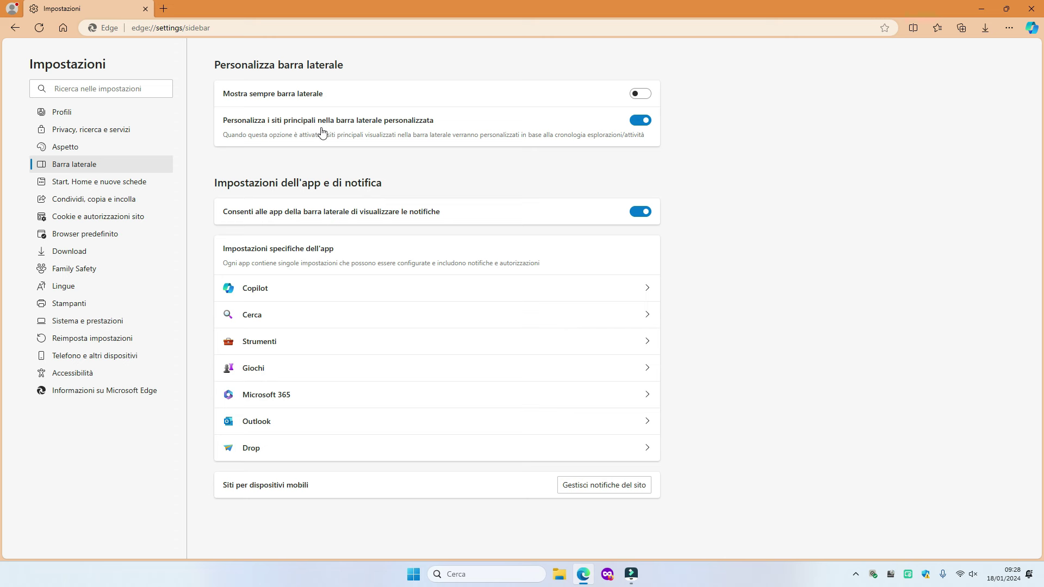
click(635, 120)
click(643, 95)
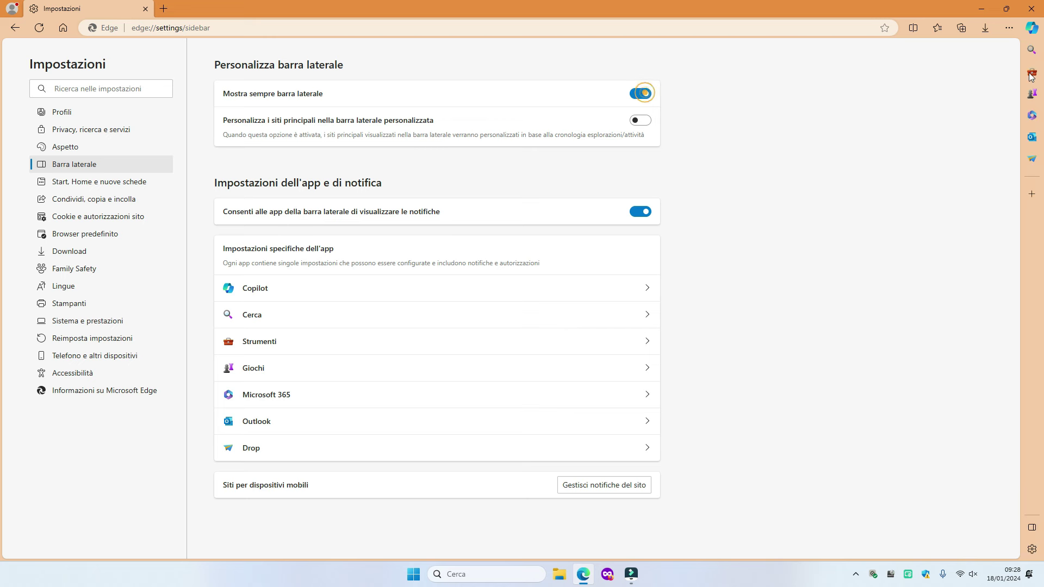
click(633, 94)
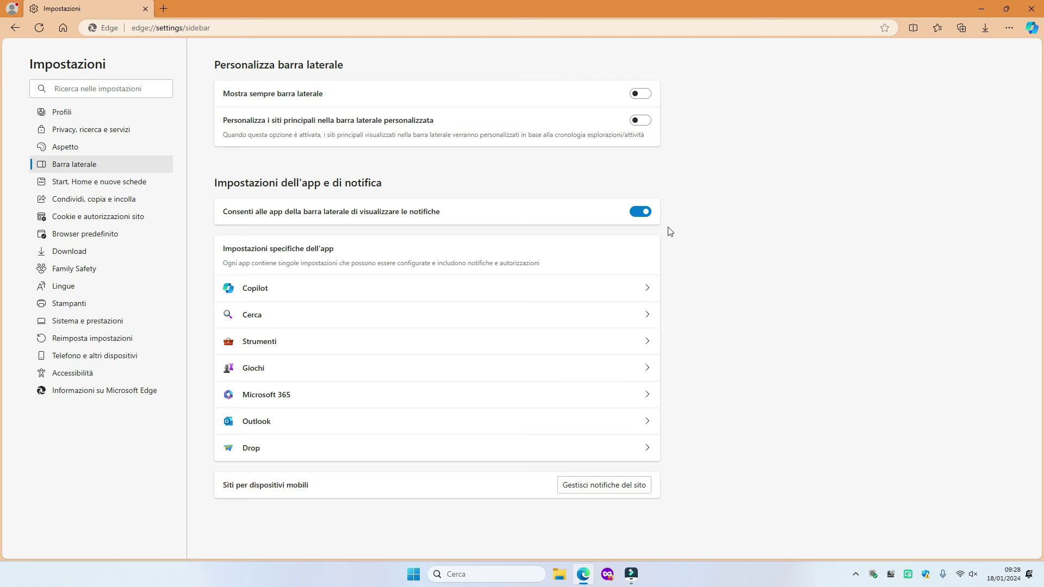
View the startup, Home and new tab settings and the Condividi, copia e incolla settings
click(130, 182)
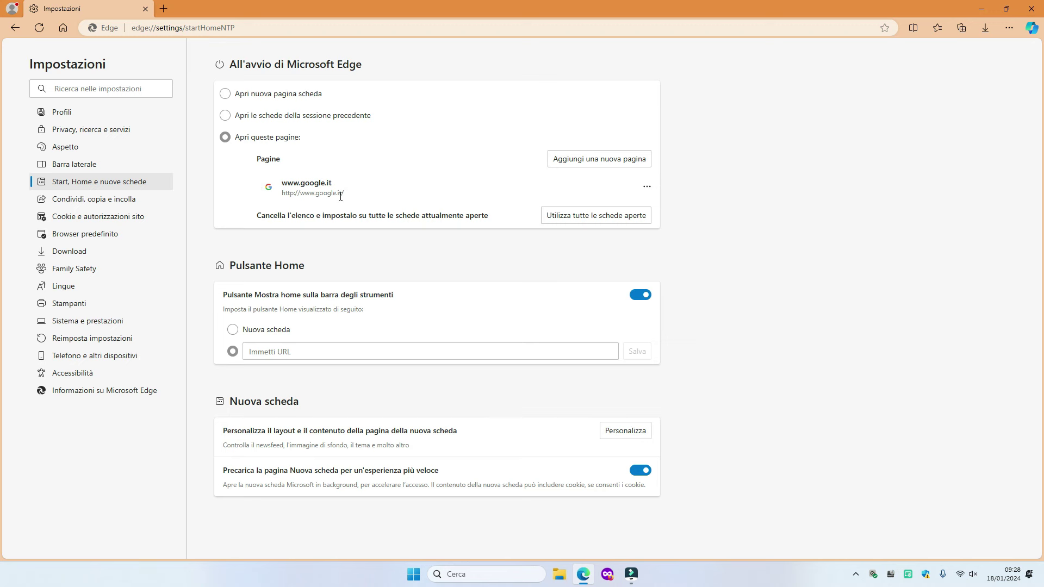
click(103, 202)
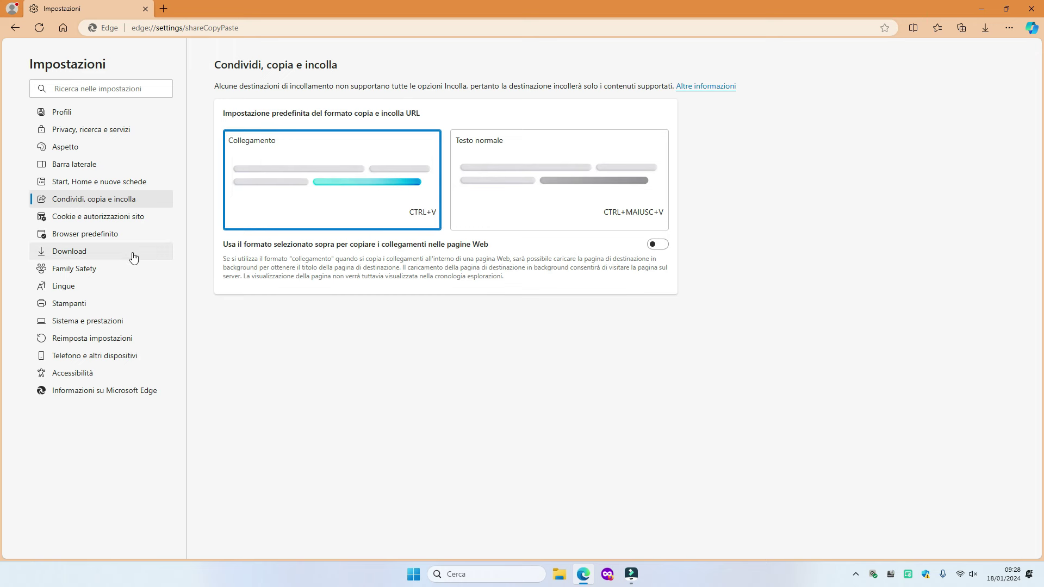
Inspect the Posizione permission in the cookie and site permission settings, and return to the permissions list
click(108, 216)
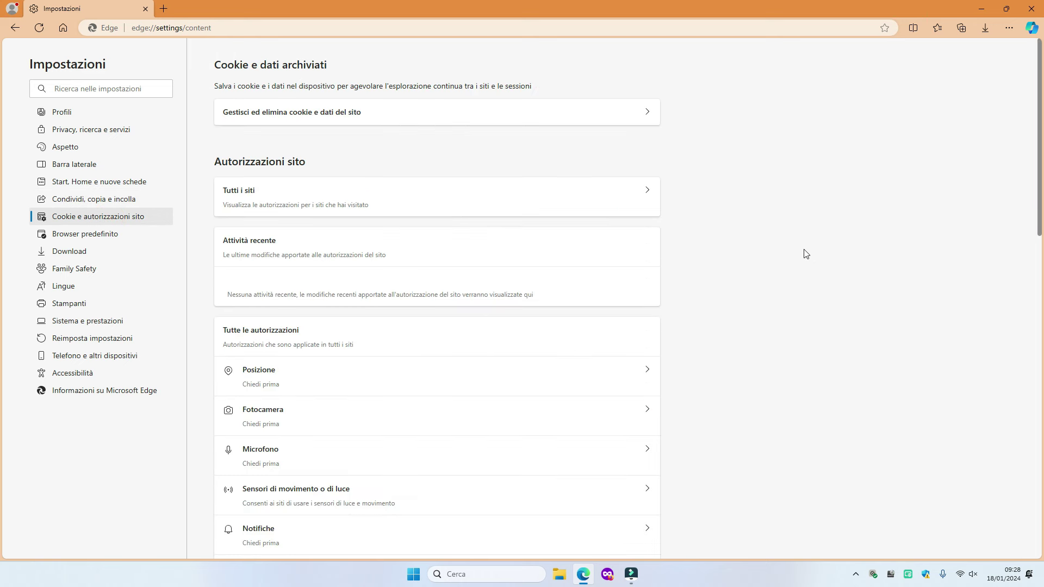
scroll(788, 245, down, 2)
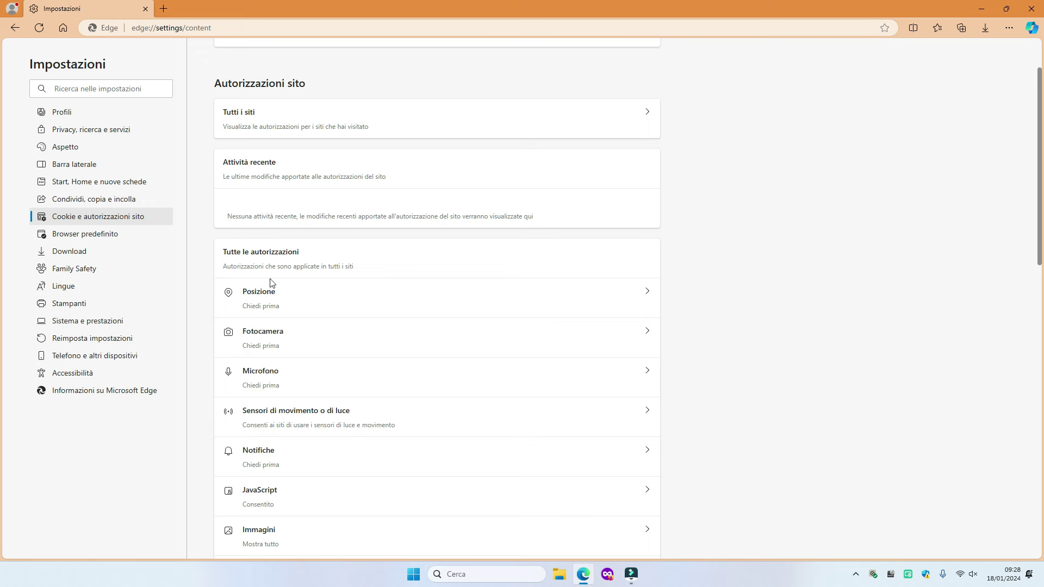
scroll(364, 287, down, 2)
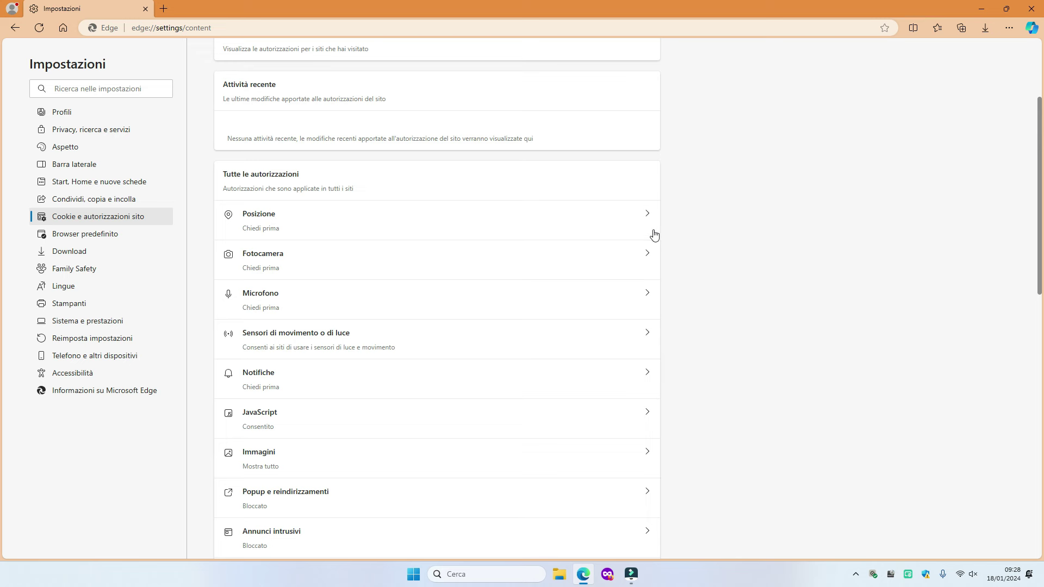
click(640, 218)
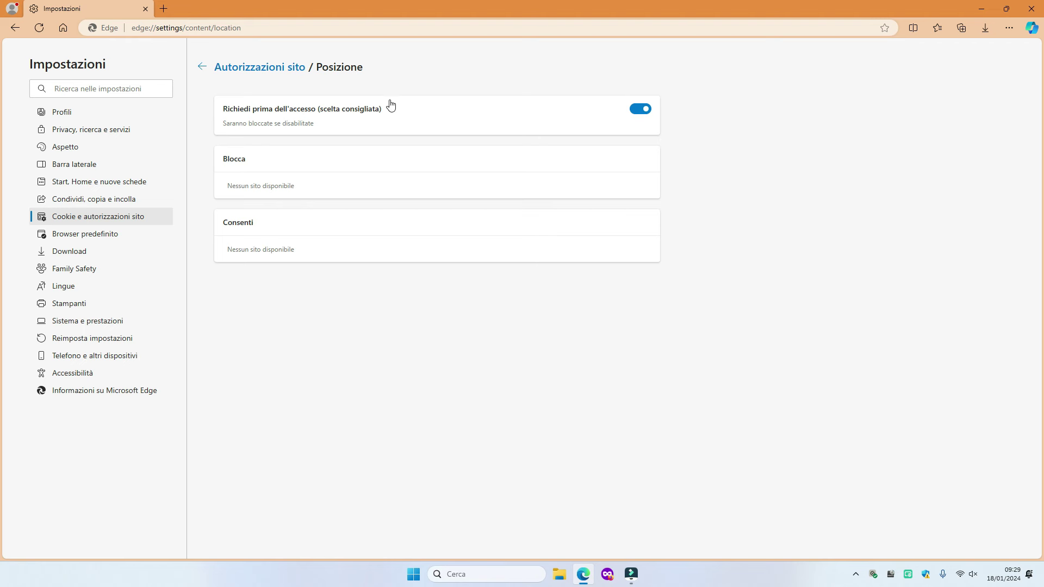
click(203, 68)
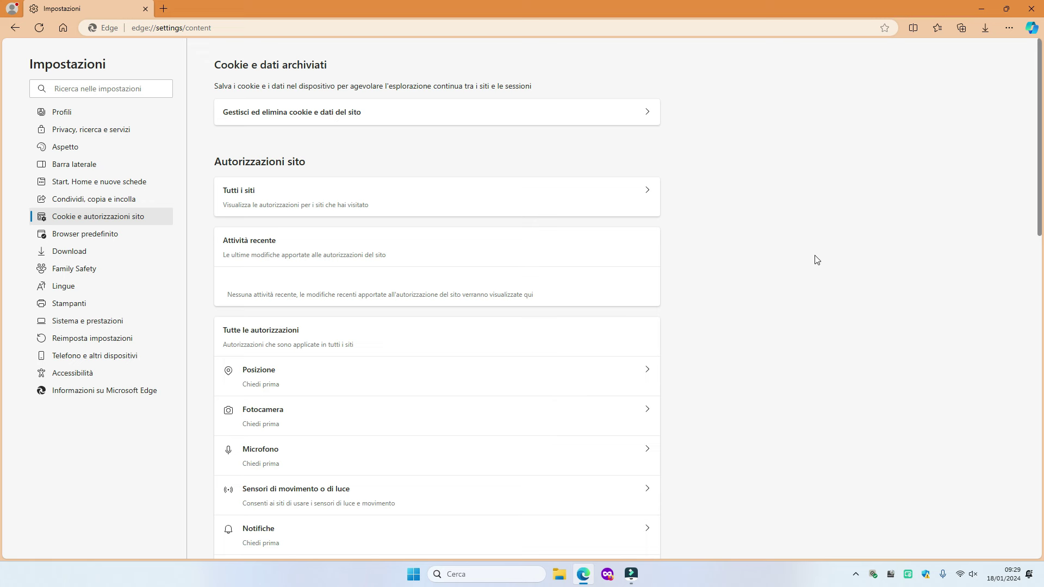
Inspect the Download automatici site permission and return to the permissions list
scroll(816, 260, down, 1)
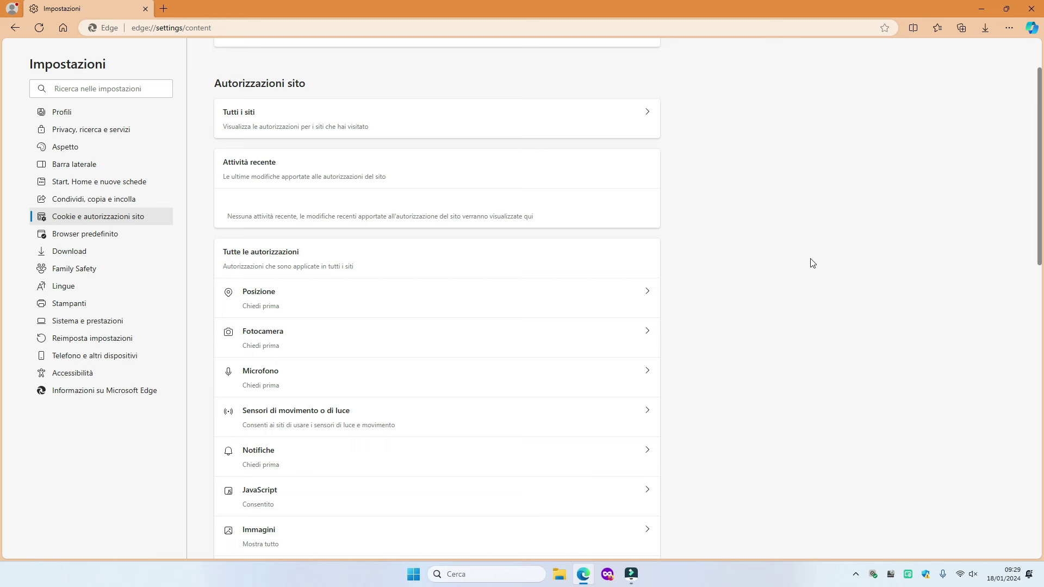
scroll(782, 272, down, 2)
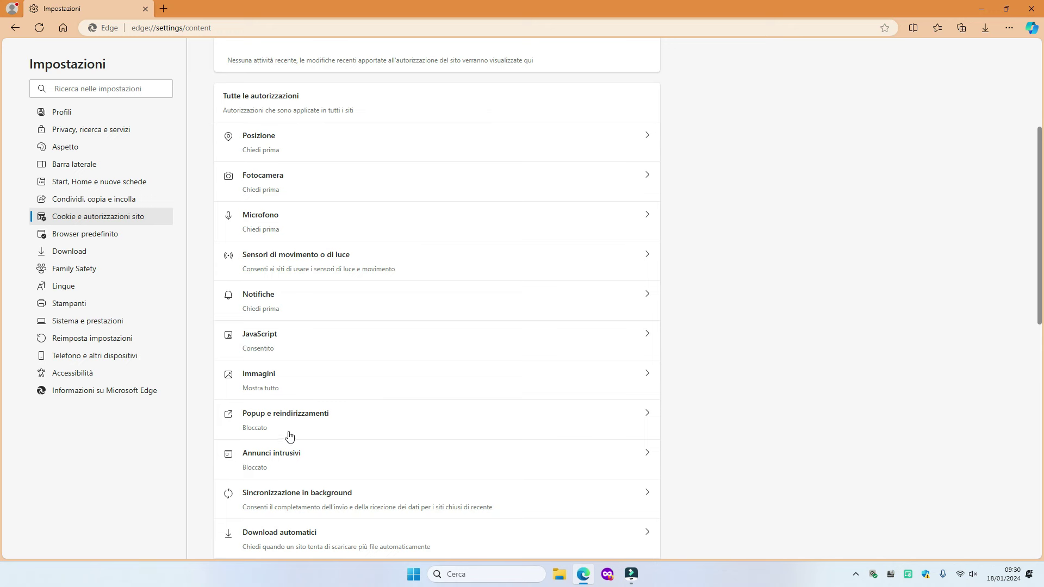
scroll(286, 428, down, 1)
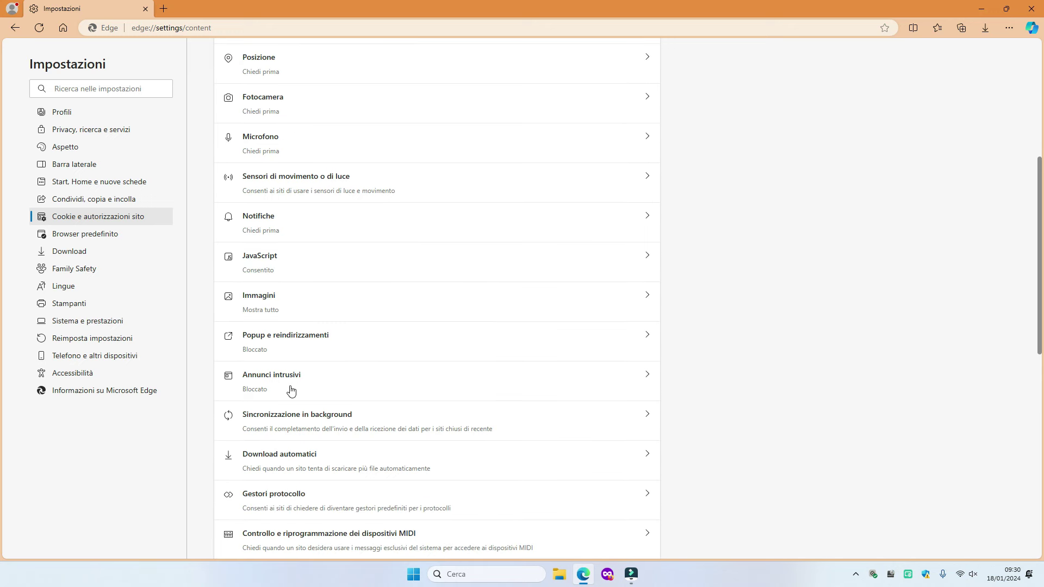
scroll(856, 366, down, 1)
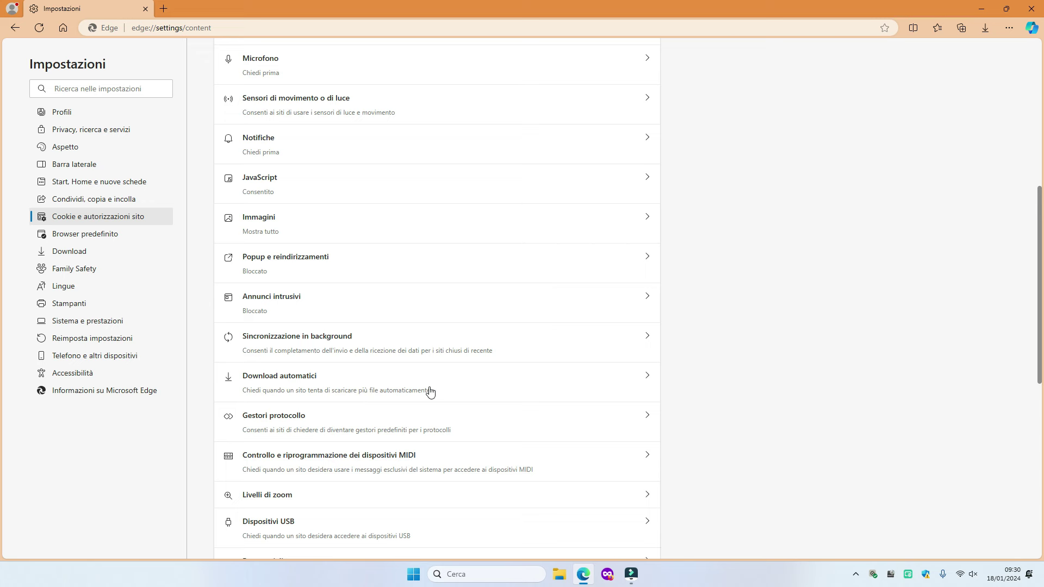
click(644, 379)
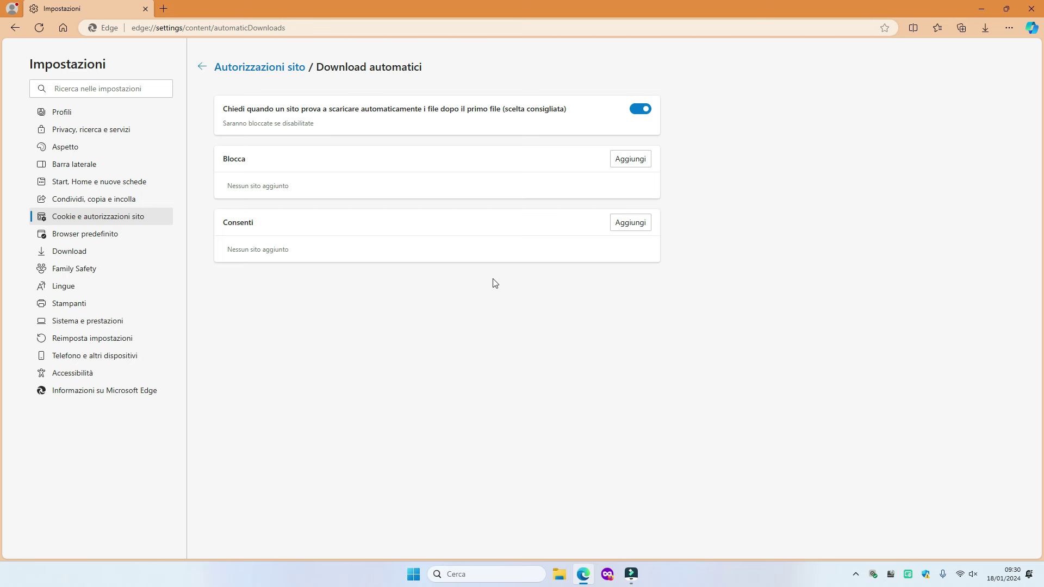
click(15, 27)
Review the rest of the site permissions down to Collegamenti applicazioni, and view the default browser settings
scroll(737, 272, down, 10)
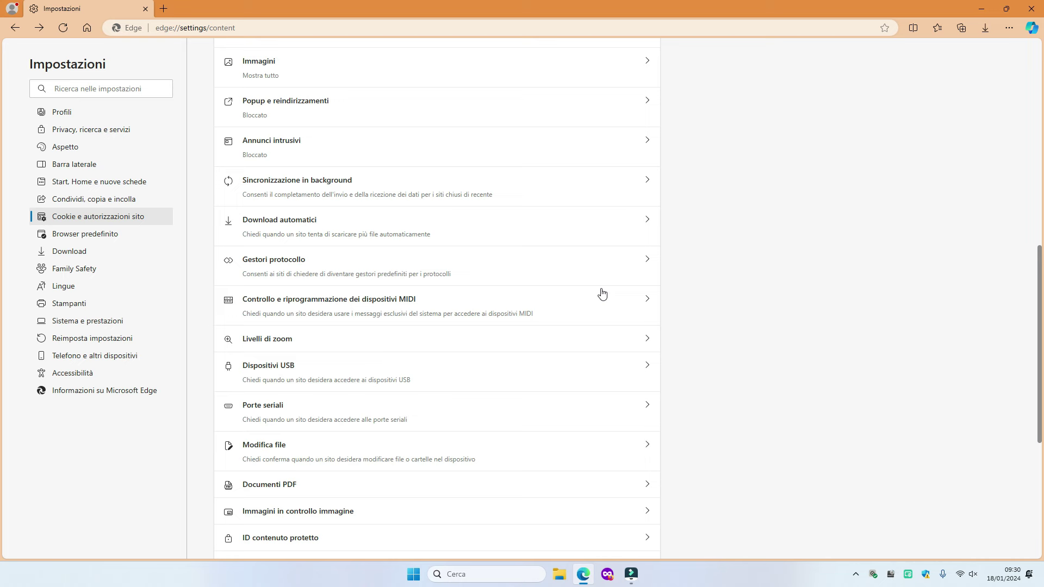
scroll(413, 288, down, 3)
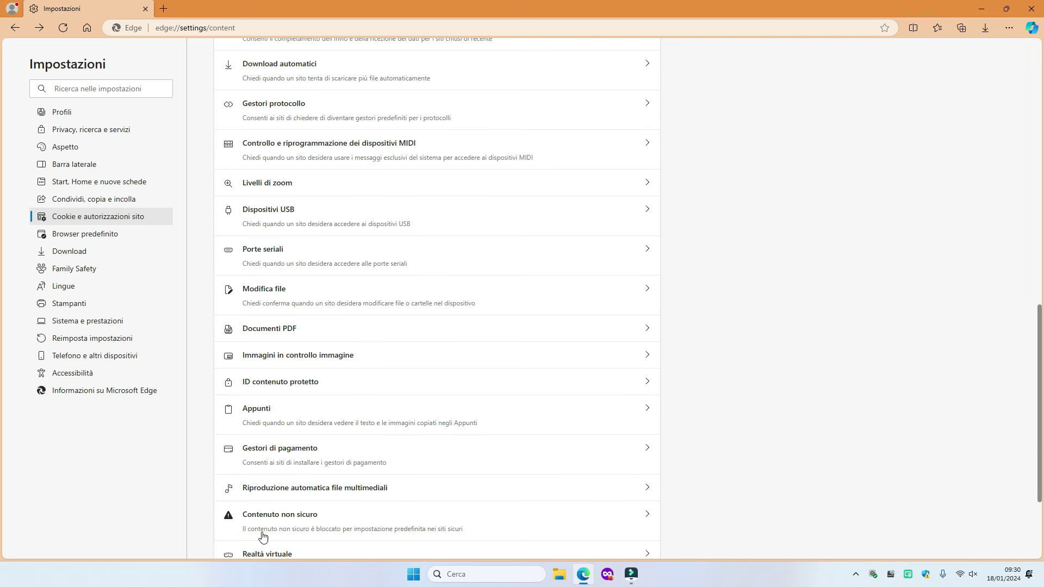
scroll(362, 390, down, 3)
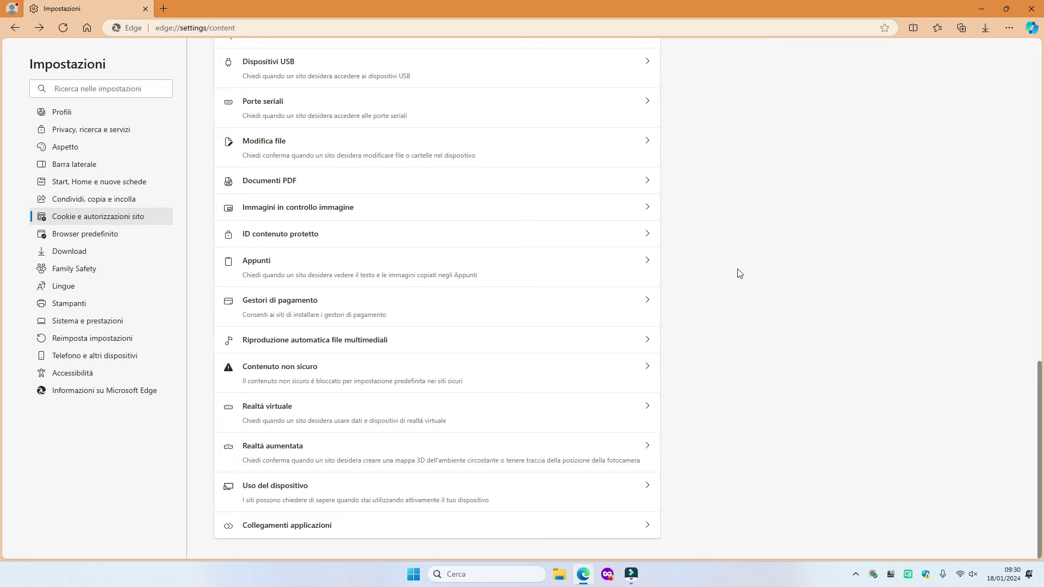
scroll(689, 289, up, 3)
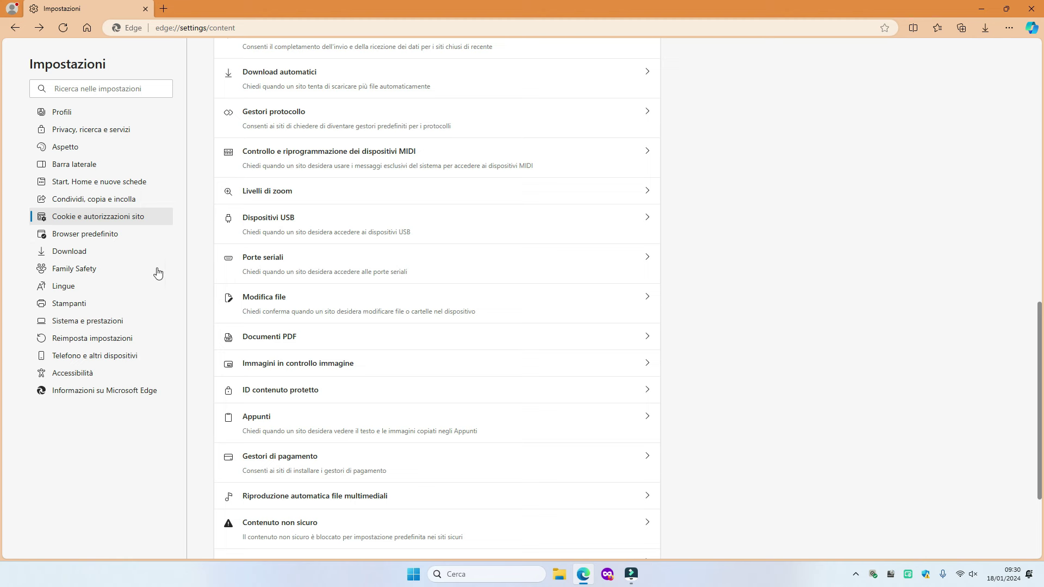
click(97, 238)
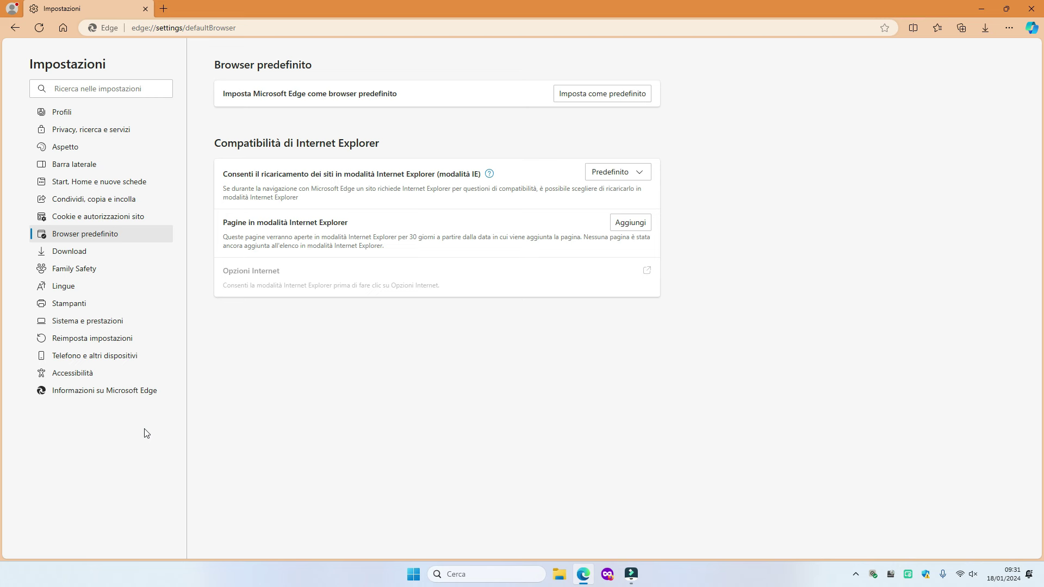
Set the download location to the Desktop folder and turn off Apri i file di Office nel browser
click(71, 256)
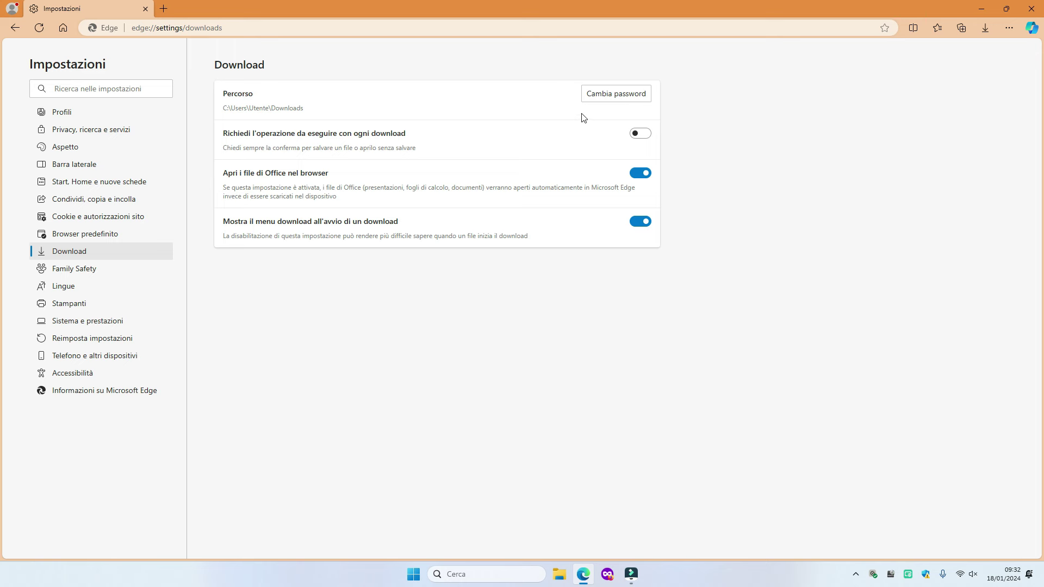
click(603, 97)
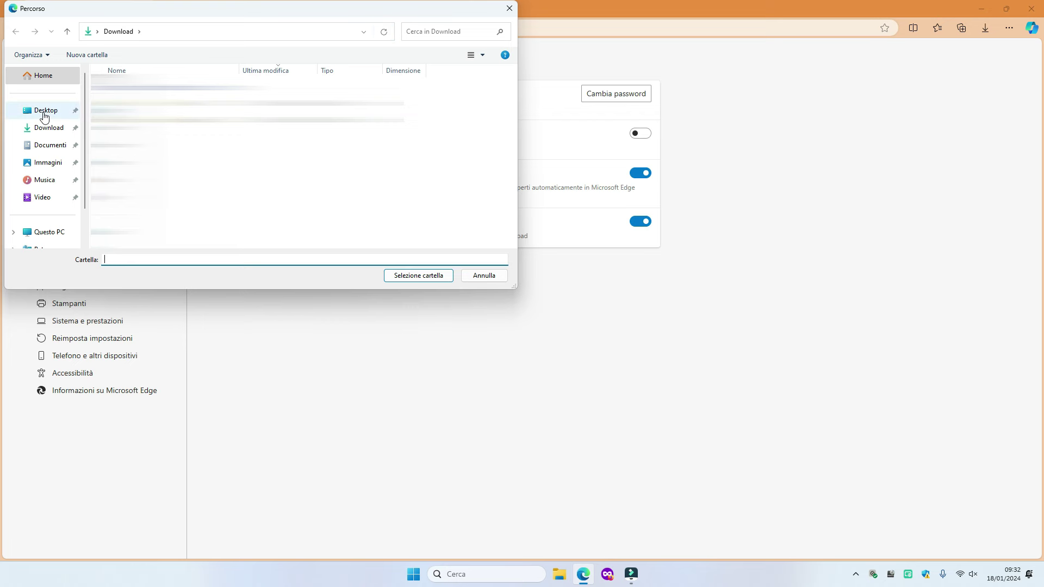
click(40, 109)
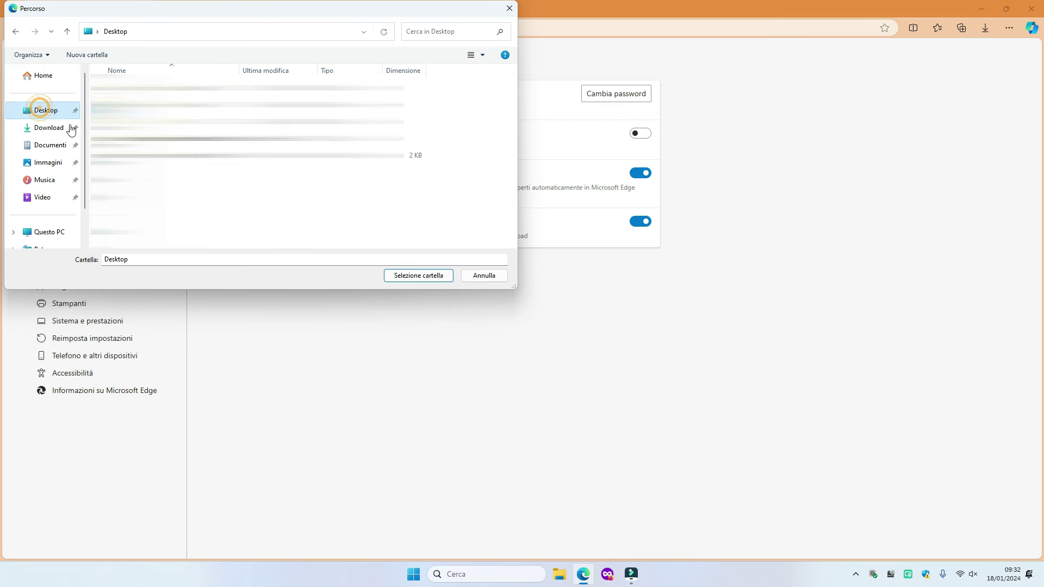
click(419, 277)
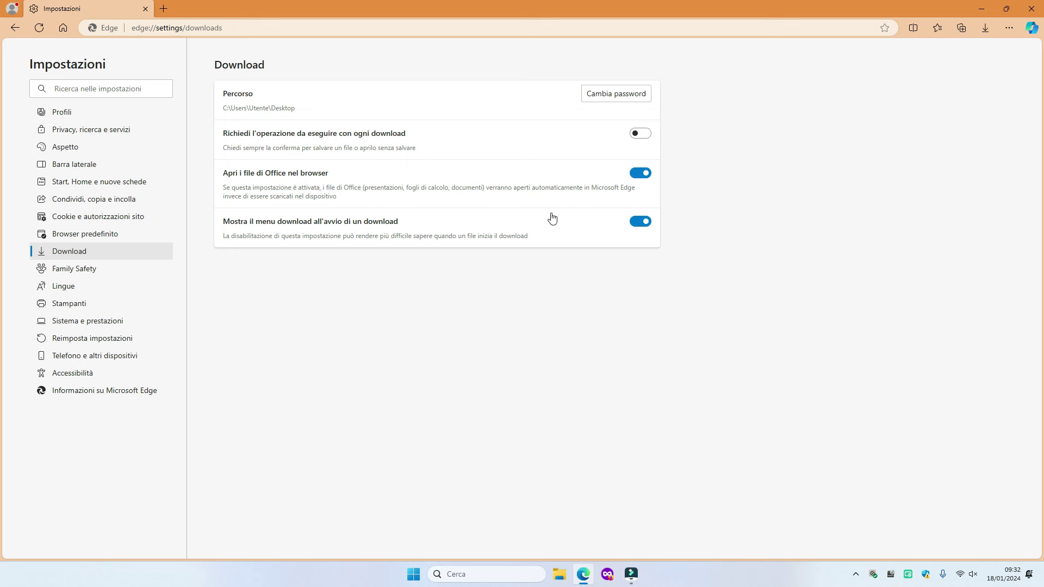
click(634, 173)
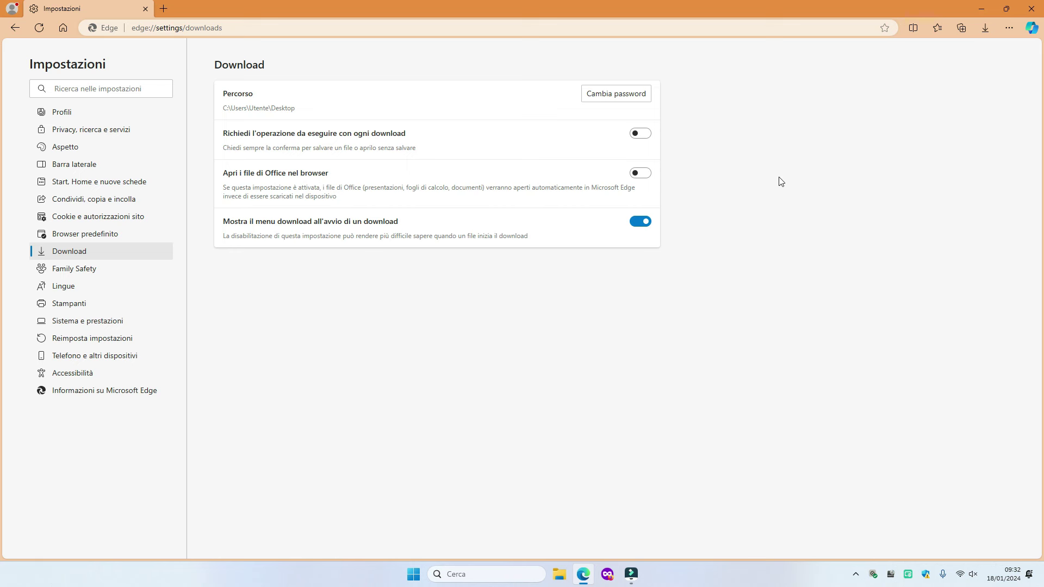